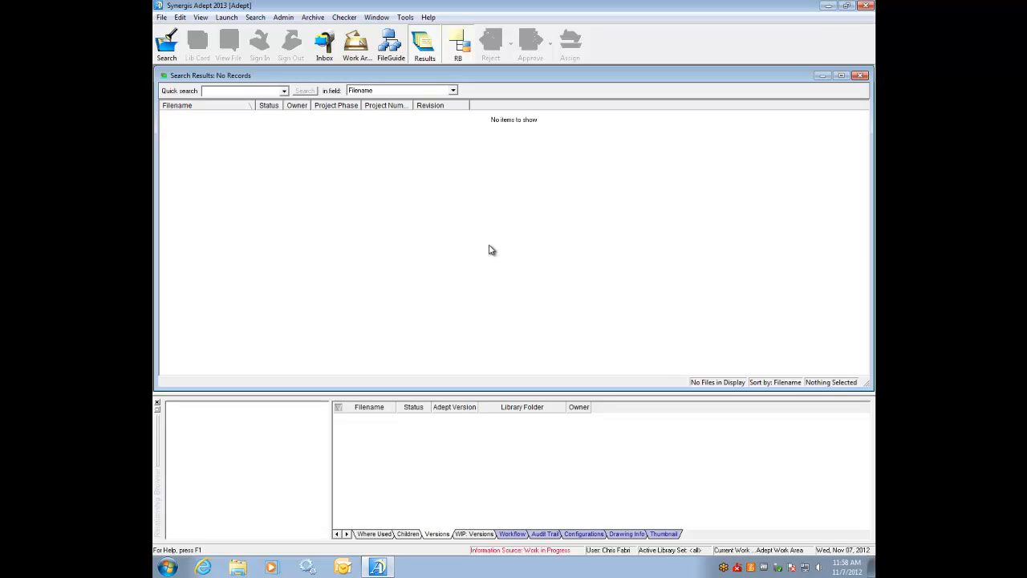
In the FileGuide's SOUTHERN LEHIGH CEMENT folder, select 533675 AcceptanceForm.xls, 533675 MasterSpec.docx, 533675-1.dwg and 533675-5.dwg
{"action": "left_click", "coordinate": [383, 50]}
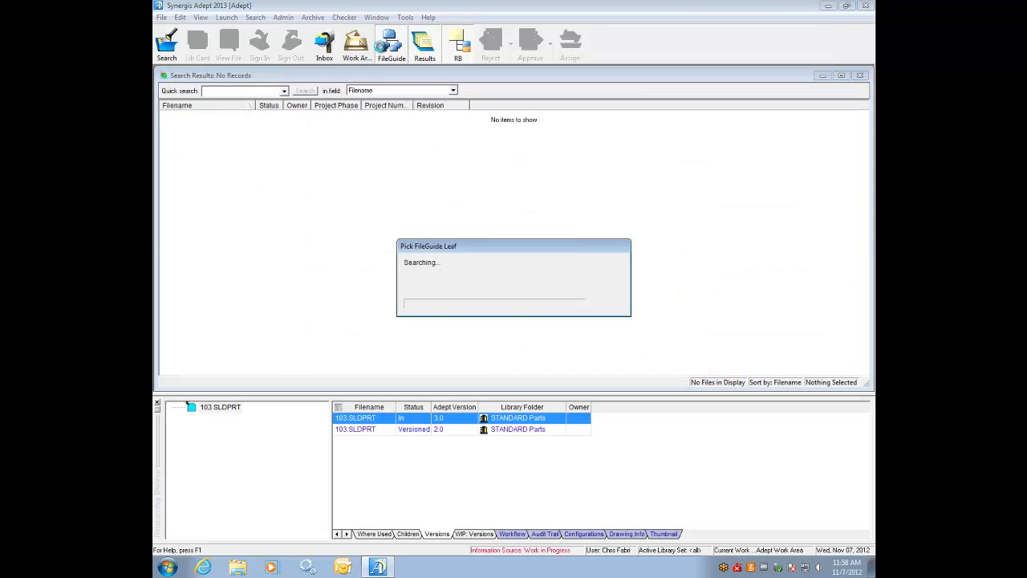
{"action": "left_click", "coordinate": [228, 185]}
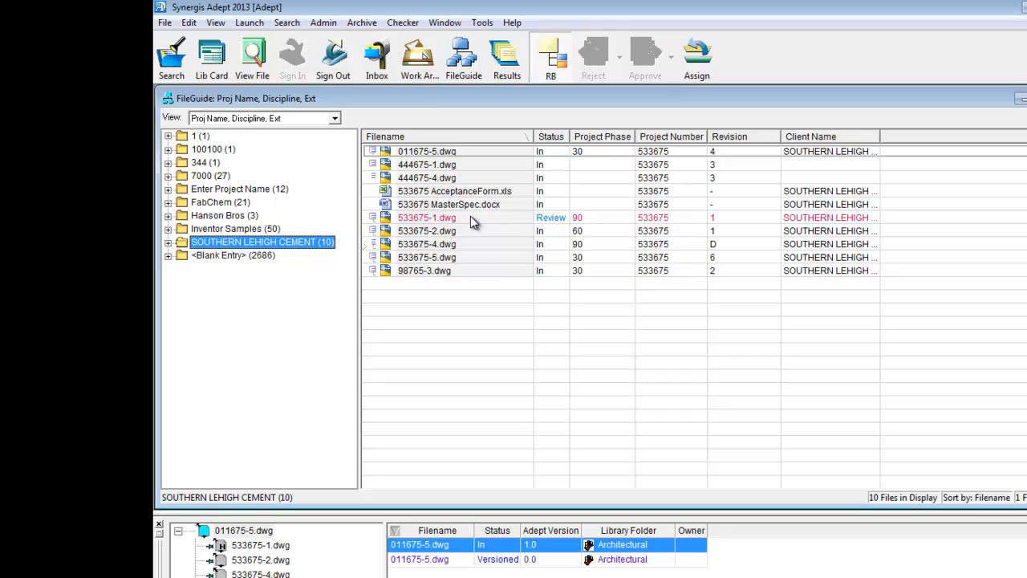
{"action": "left_click", "coordinate": [449, 191]}
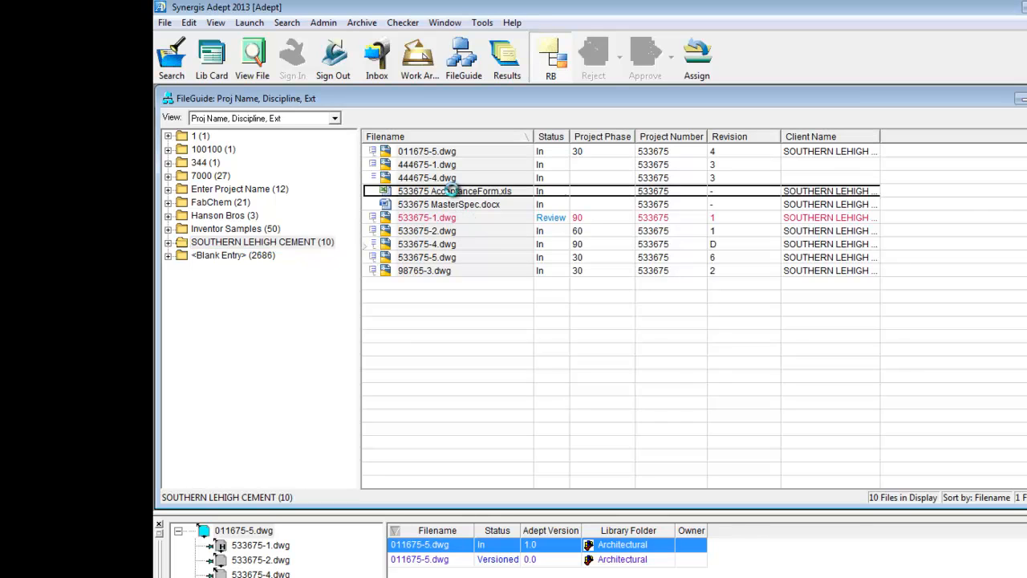
{"action": "left_click", "coordinate": [453, 206], "text": "shift"}
{"action": "left_click", "coordinate": [454, 218], "text": "ctrl"}
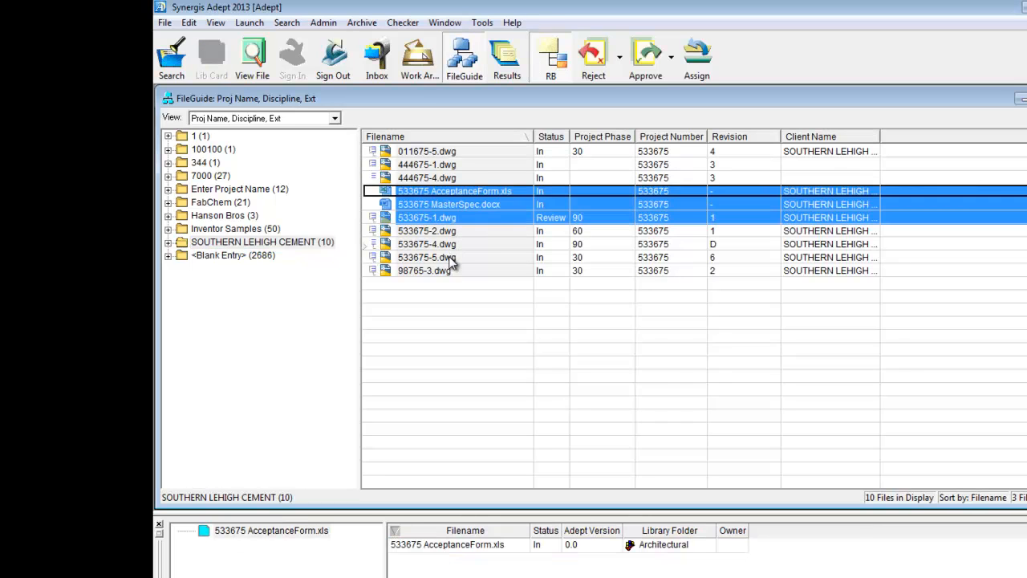
{"action": "left_click", "coordinate": [453, 257], "text": "ctrl"}
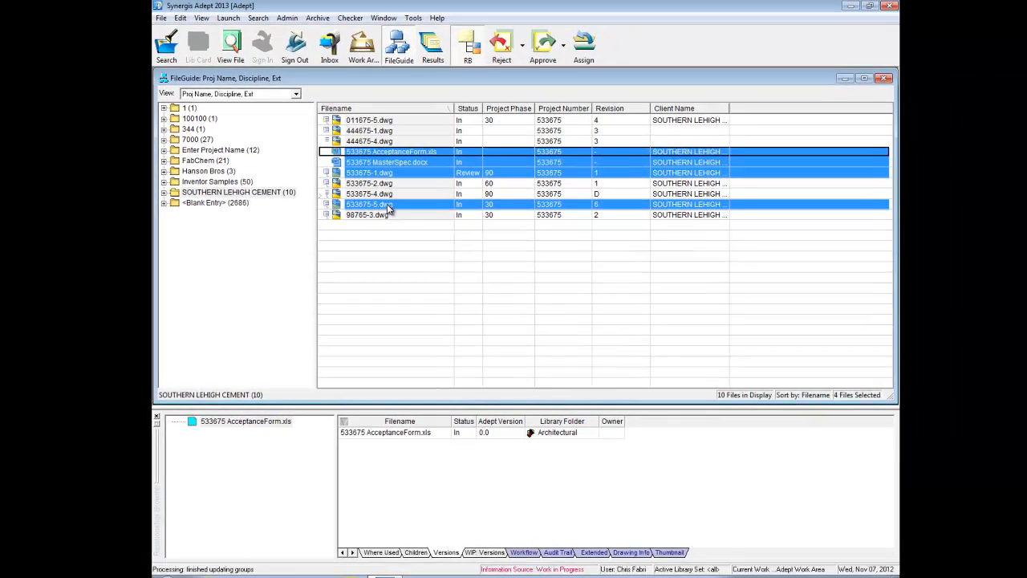
Create a PublishWave print/publish job for the selected files with PDF Publishing as the device for all documents
{"action": "left_click", "coordinate": [161, 18]}
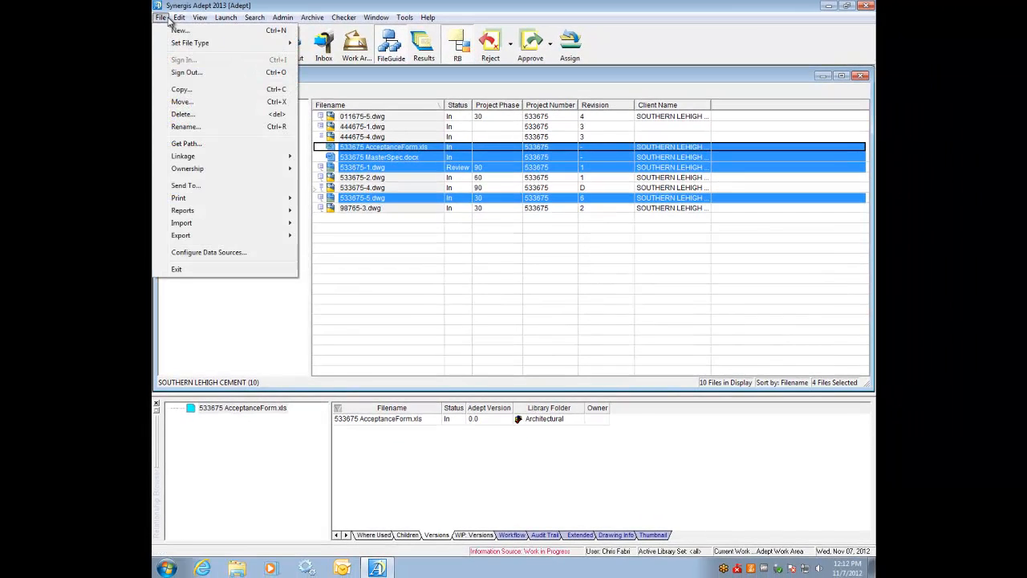
{"action": "mouse_move", "coordinate": [200, 198]}
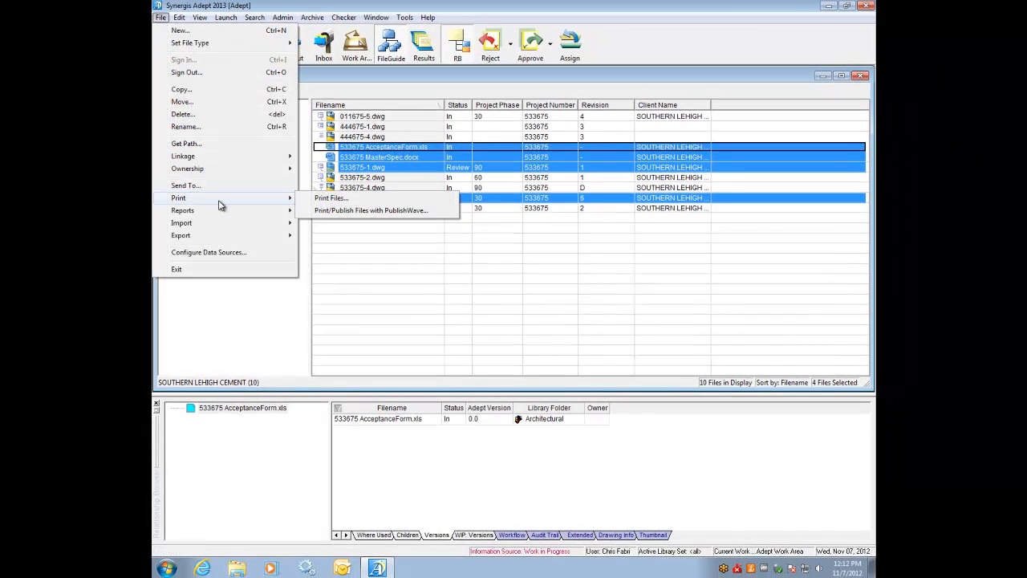
{"action": "left_click", "coordinate": [377, 213]}
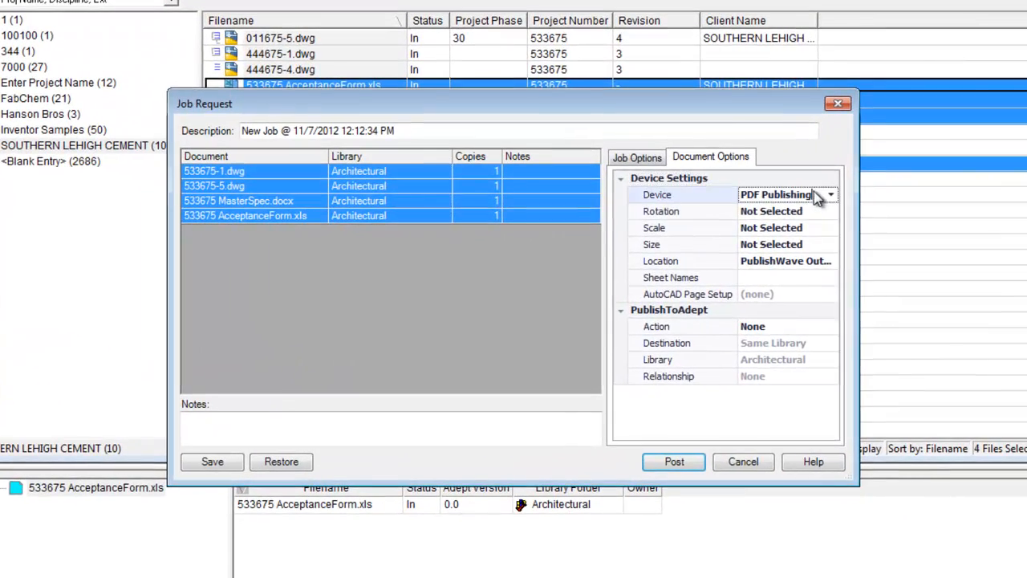
{"action": "left_click", "coordinate": [819, 196]}
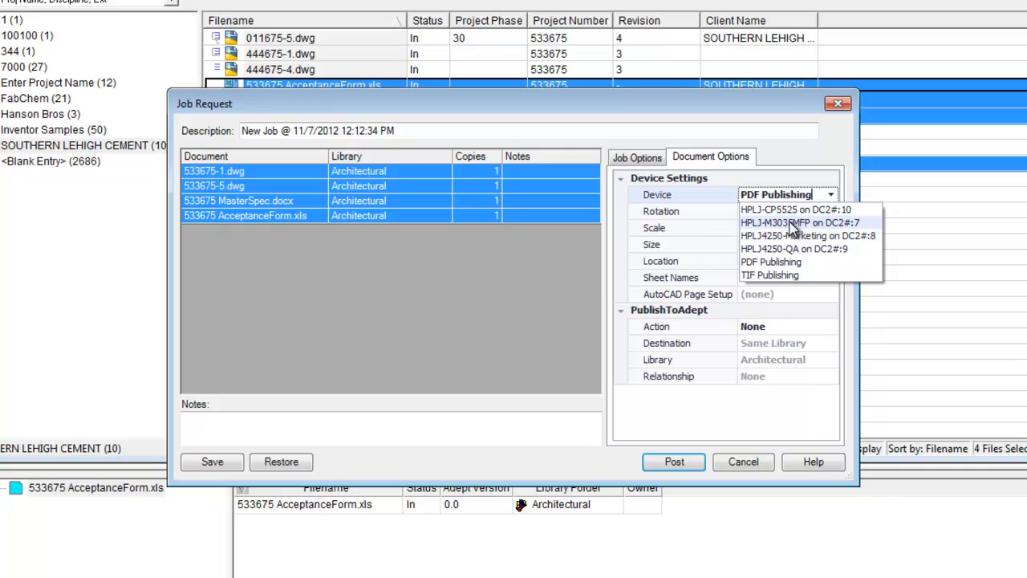
{"action": "left_click", "coordinate": [786, 263]}
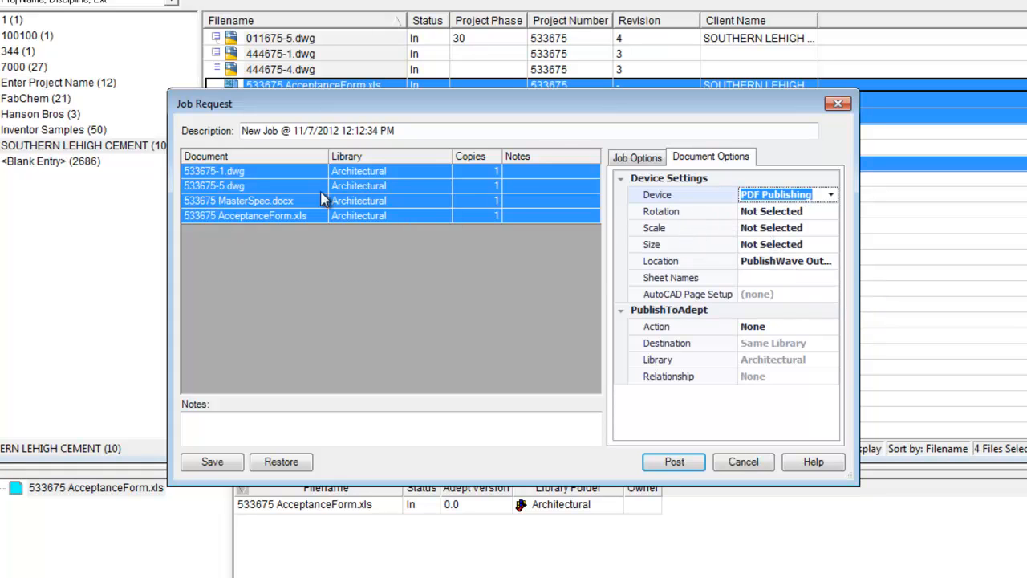
Set the sheet names for 533675-5.dwg to Architectural Plan, Electrical Plan, Lighting Plan and Model
{"action": "left_click", "coordinate": [288, 187]}
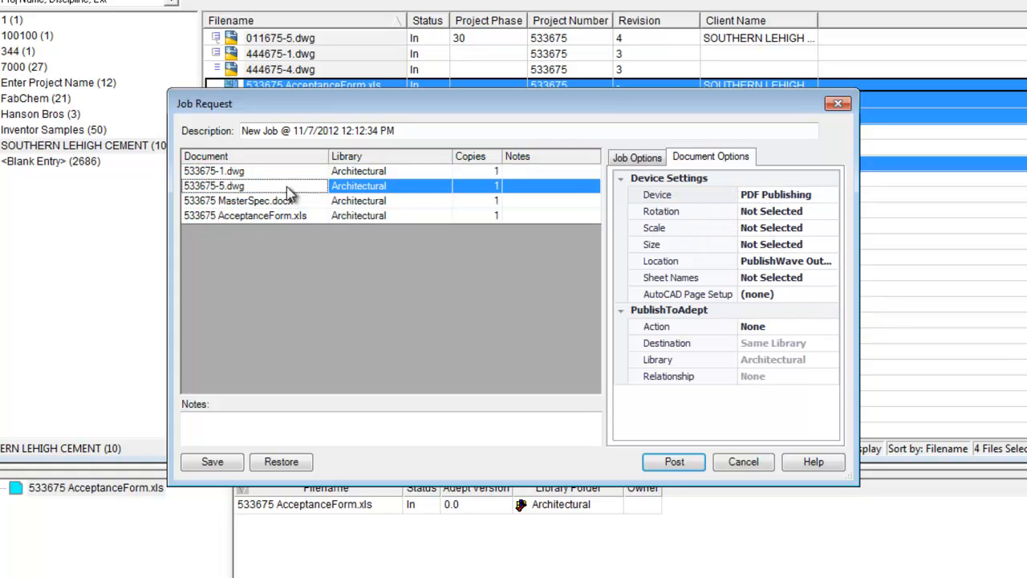
{"action": "left_click", "coordinate": [805, 281]}
{"action": "left_click", "coordinate": [830, 279]}
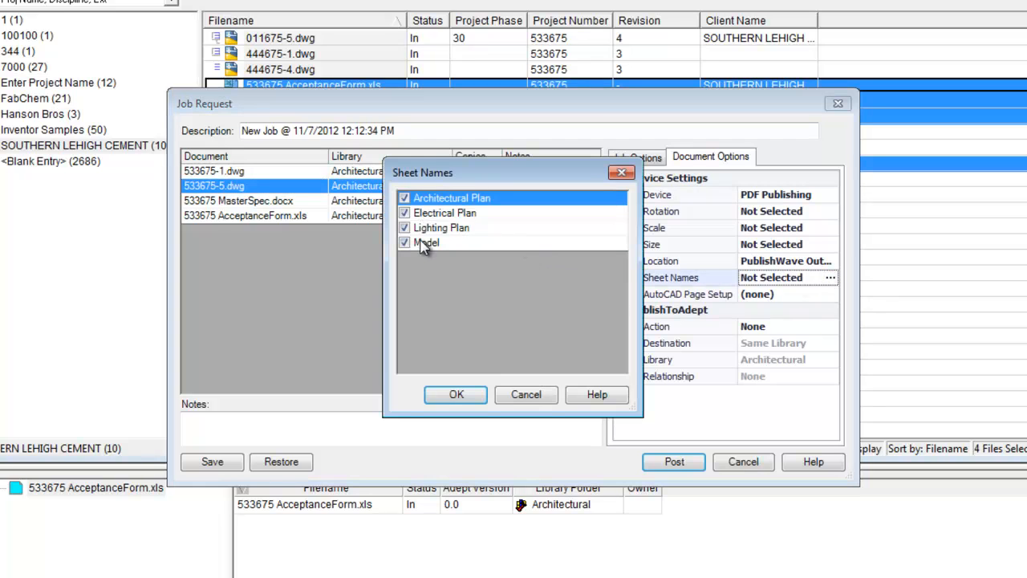
{"action": "left_click", "coordinate": [456, 394]}
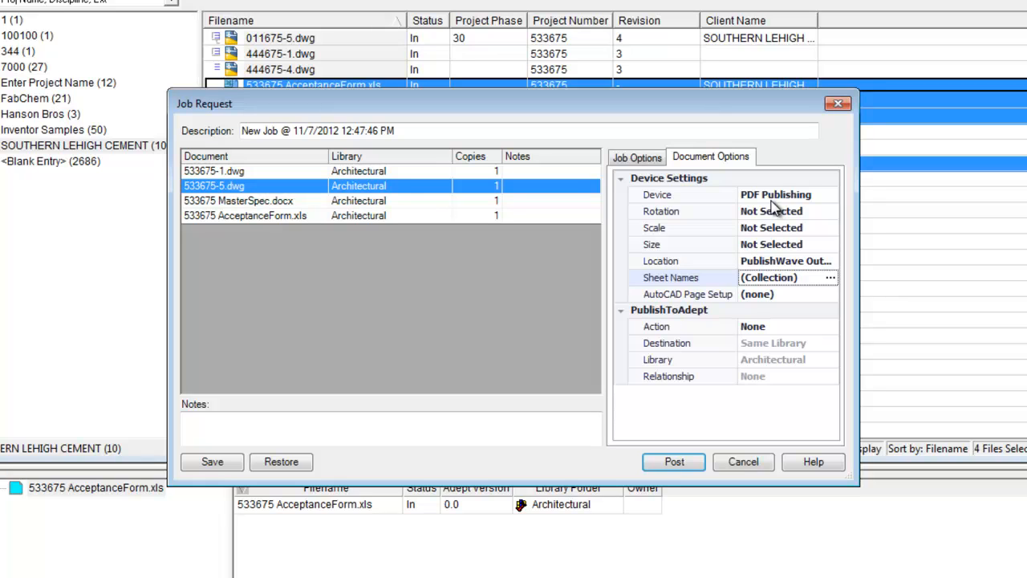
Set the output location of 533675-5.dwg to PublishWave Output and its AutoCAD page setup to A_Size_Standard
{"action": "left_click", "coordinate": [833, 262]}
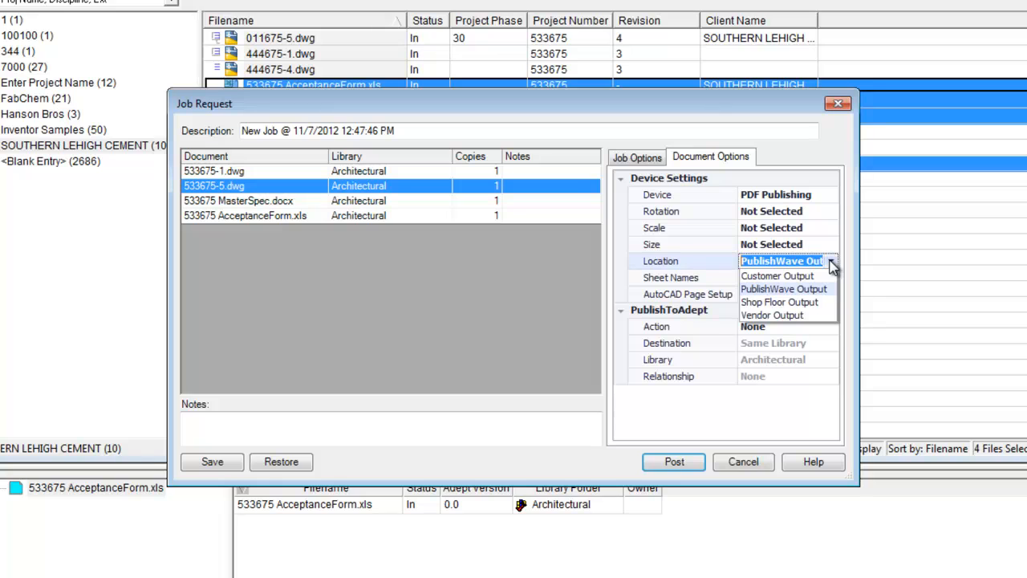
{"action": "left_click", "coordinate": [789, 292]}
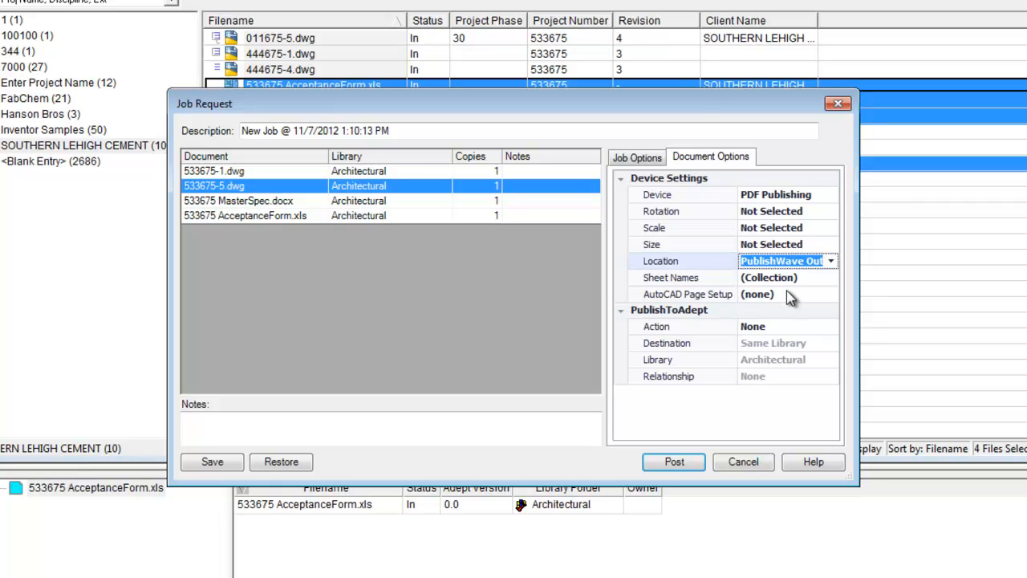
{"action": "left_click", "coordinate": [831, 295]}
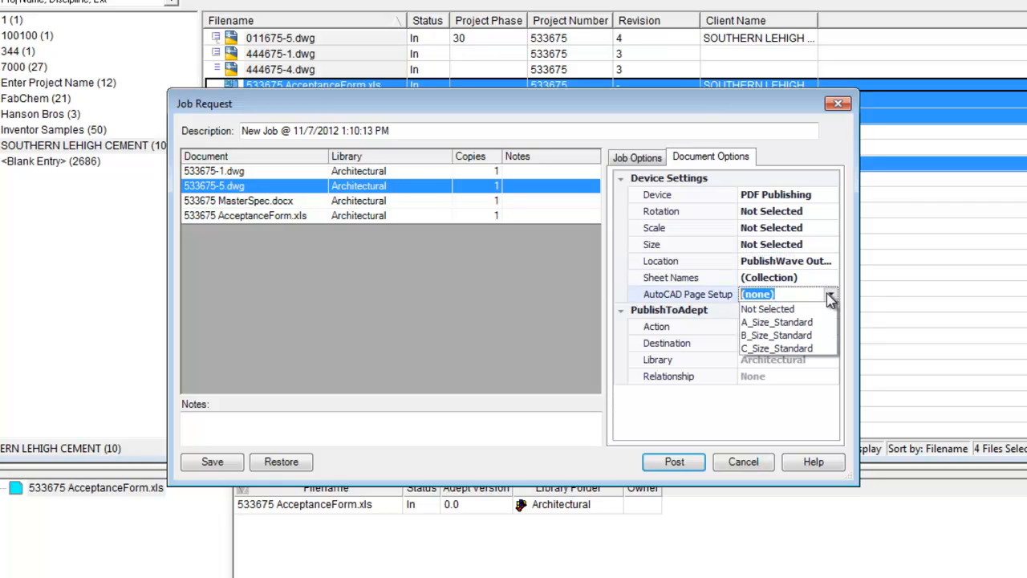
{"action": "left_click", "coordinate": [786, 322]}
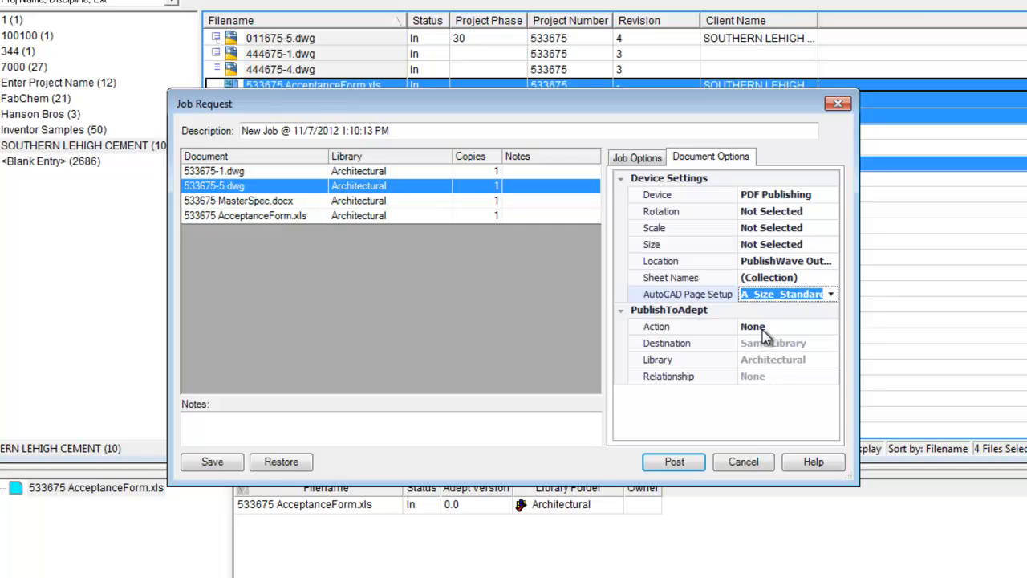
Set the PublishToAdept action for 533675-5.dwg to Sign In with a Child relationship
{"action": "left_click", "coordinate": [830, 329]}
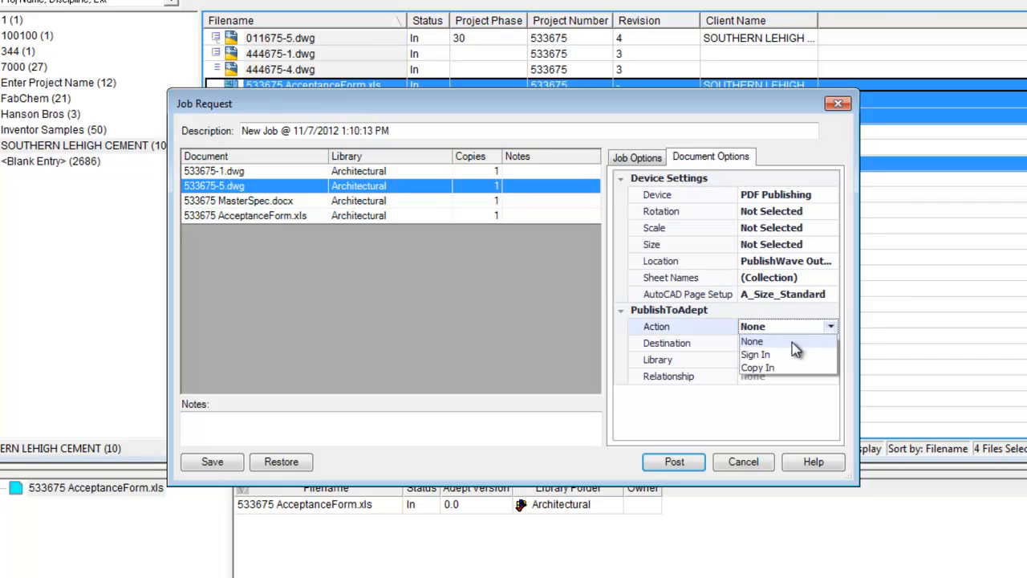
{"action": "left_click", "coordinate": [758, 355]}
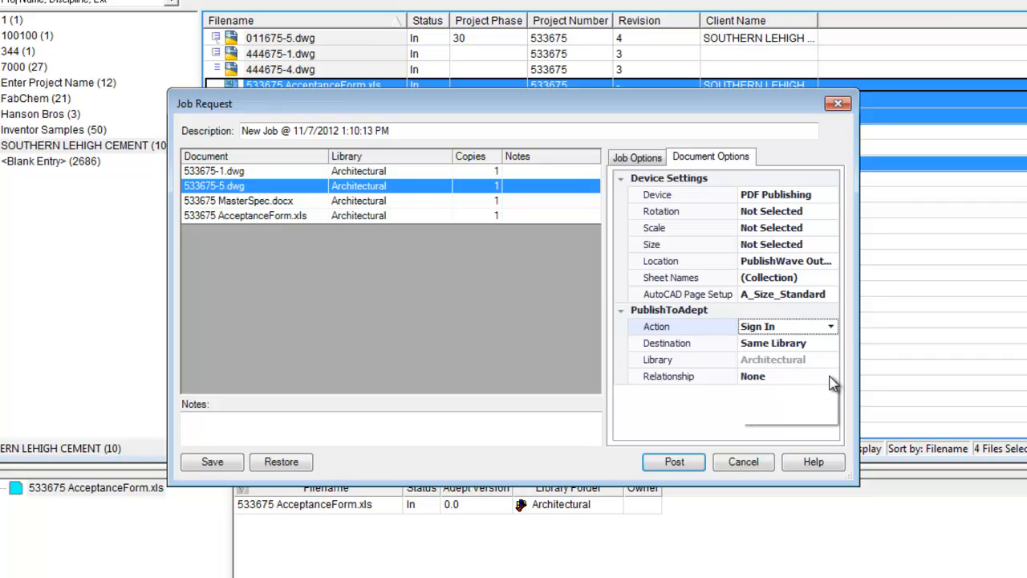
{"action": "left_click", "coordinate": [830, 377]}
{"action": "left_click", "coordinate": [753, 417]}
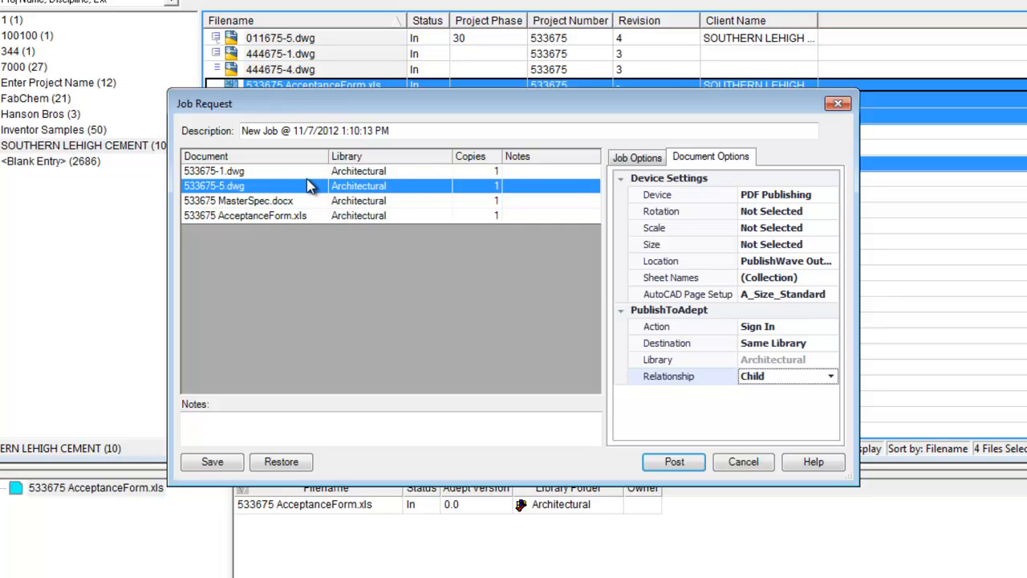
Set the job's PDF post-processing to Combine with filename master533675.pdf, and move 533675-1.dwg to the end of the document list
{"action": "left_click", "coordinate": [637, 159]}
{"action": "left_click", "coordinate": [799, 291]}
{"action": "left_click", "coordinate": [830, 292]}
{"action": "left_click", "coordinate": [780, 318]}
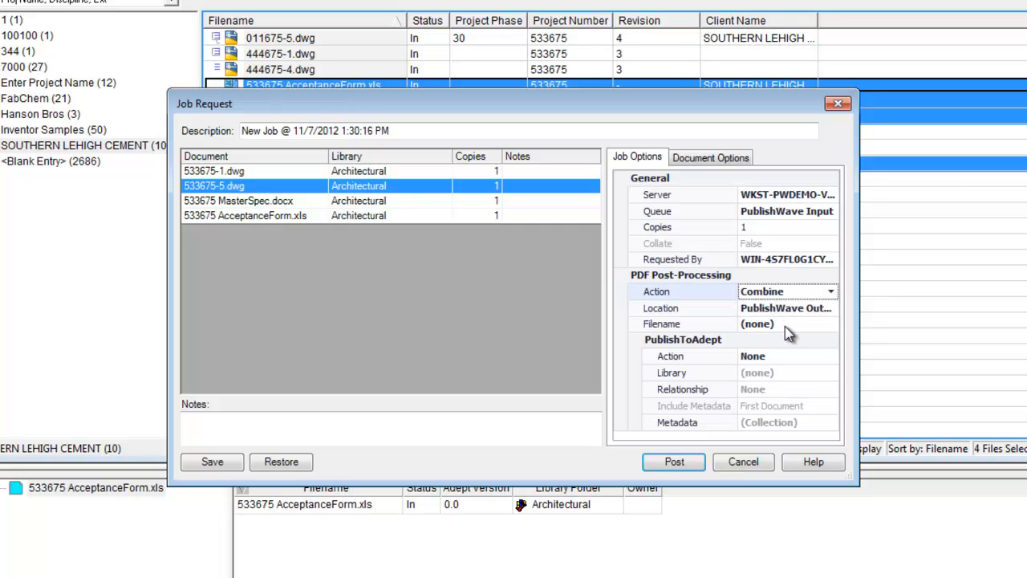
{"action": "left_click", "coordinate": [786, 325]}
{"action": "type", "text": "master"}
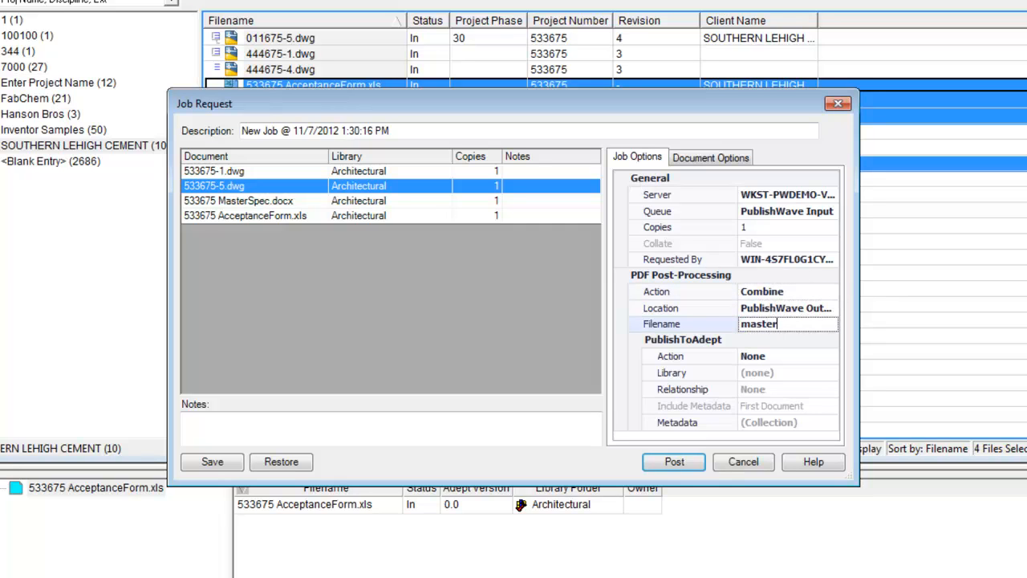
{"action": "type", "text": "533675.pdf"}
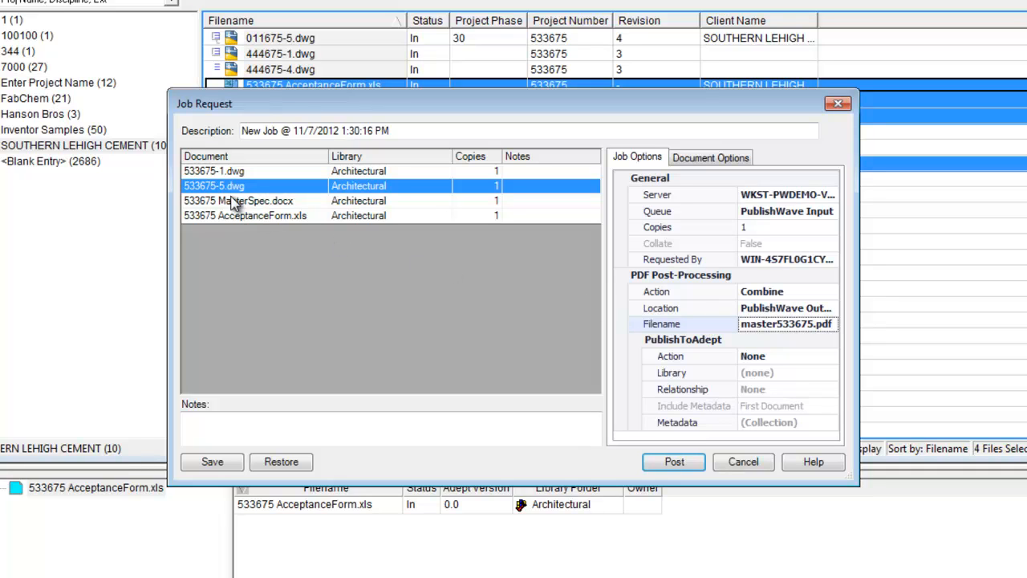
{"action": "left_click_drag", "start_coordinate": [235, 173], "coordinate": [246, 196]}
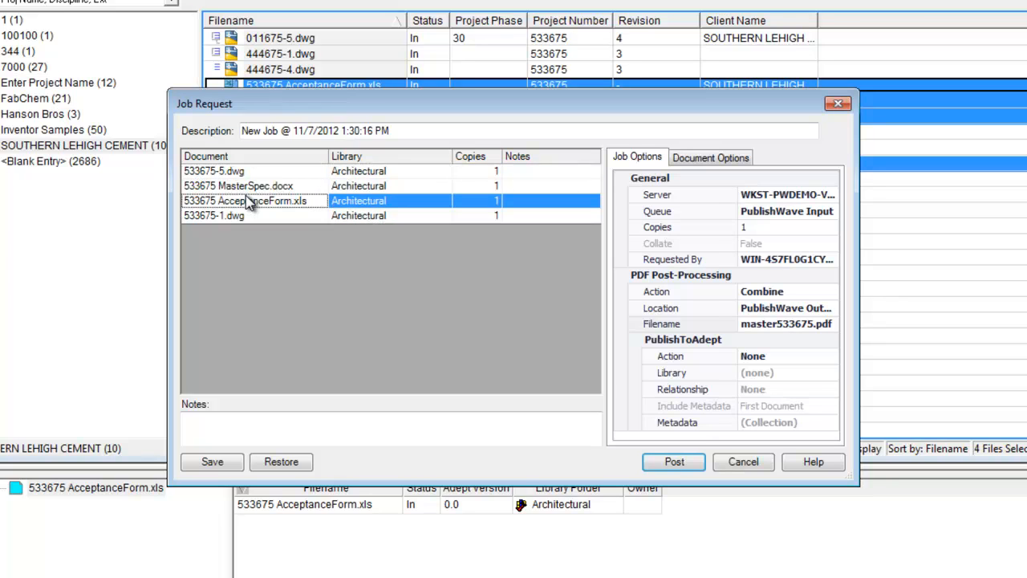
Set the combined PDF's PublishToAdept action to Sign In, its library to Architectural and its relationship to Child
{"action": "left_click", "coordinate": [759, 359]}
{"action": "left_click", "coordinate": [831, 357]}
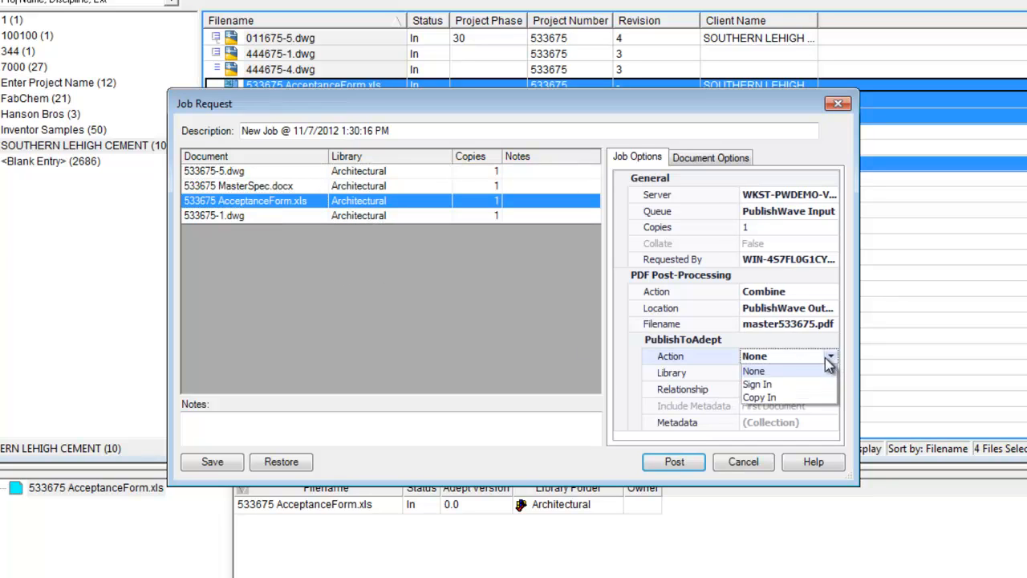
{"action": "left_click", "coordinate": [757, 384]}
{"action": "left_click", "coordinate": [802, 373]}
{"action": "type", "text": "Architectural"}
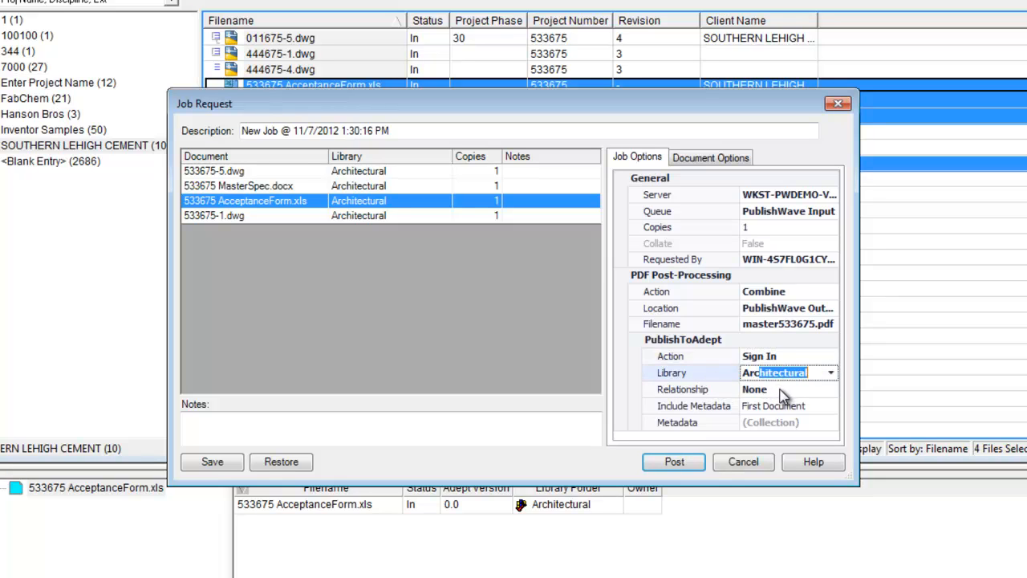
{"action": "left_click", "coordinate": [783, 391]}
{"action": "left_click", "coordinate": [832, 389]}
{"action": "left_click", "coordinate": [769, 432]}
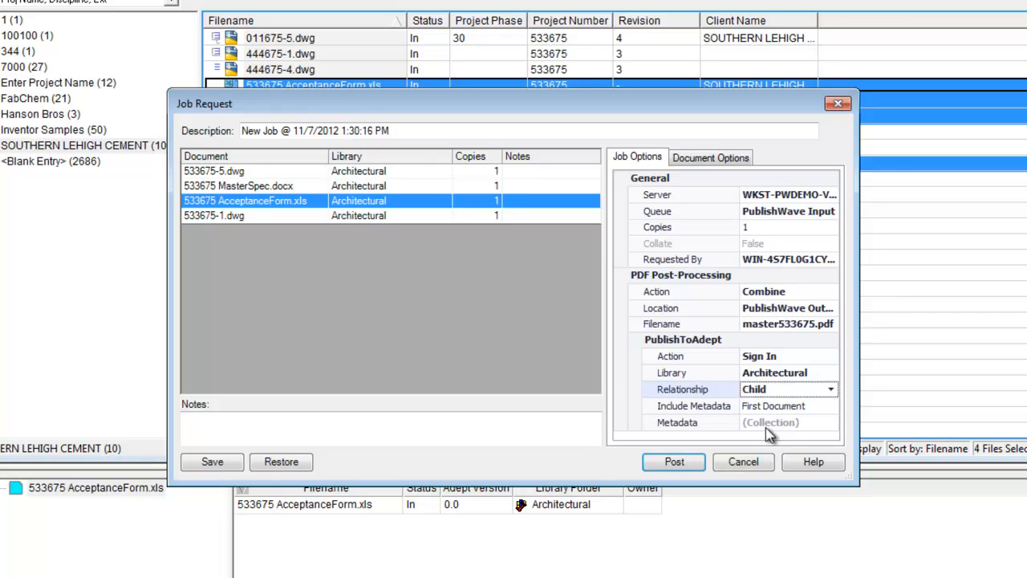
{"action": "left_click", "coordinate": [832, 406]}
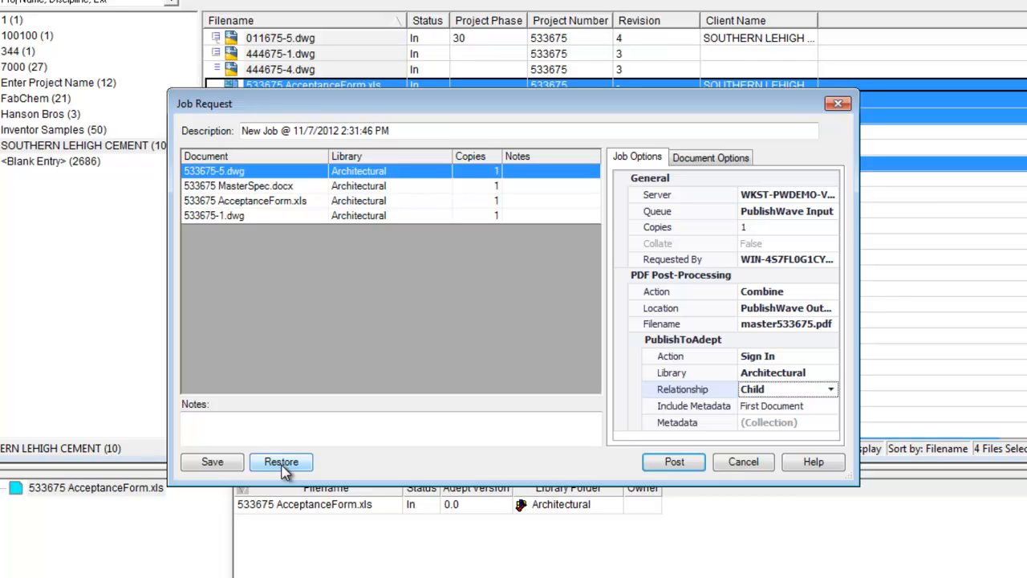
Post the job request to PublishWave and dismiss the notification
{"action": "left_click", "coordinate": [674, 462]}
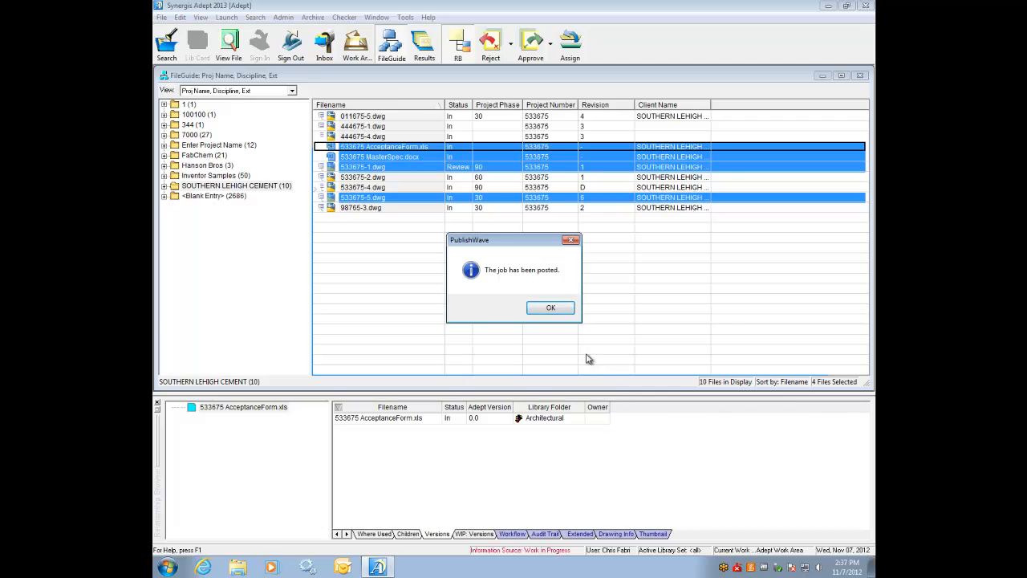
{"action": "left_click", "coordinate": [551, 309]}
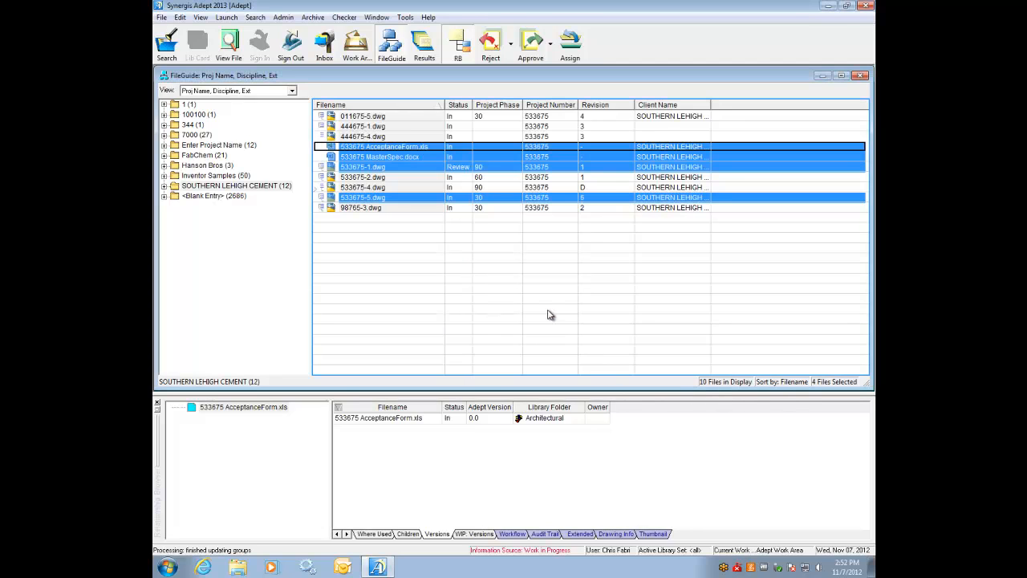
Switch to the search results and run a quick search in the Project Number field for 7000
{"action": "left_click", "coordinate": [467, 105]}
{"action": "left_click", "coordinate": [420, 64]}
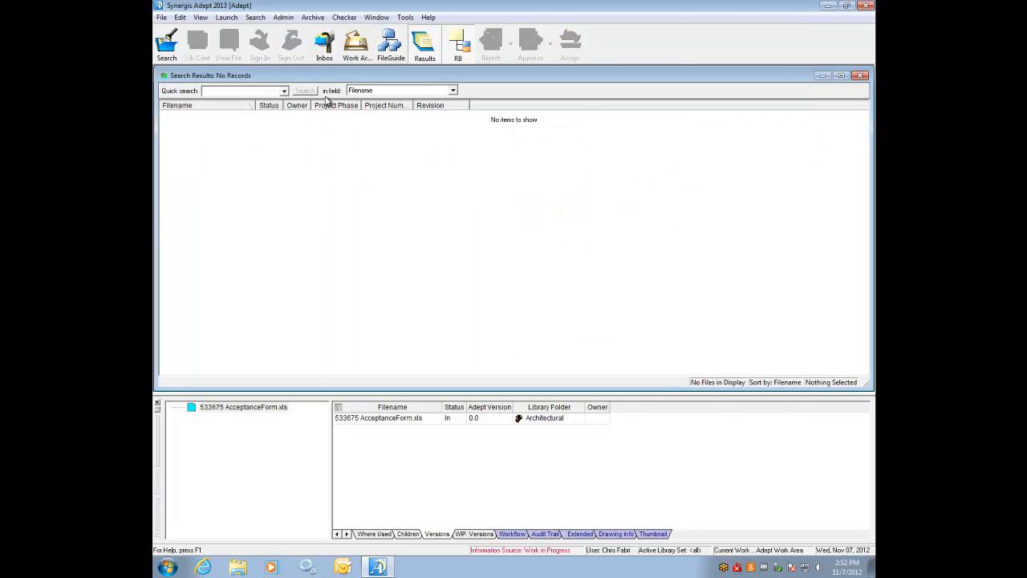
{"action": "left_click", "coordinate": [452, 89]}
{"action": "left_click", "coordinate": [393, 119]}
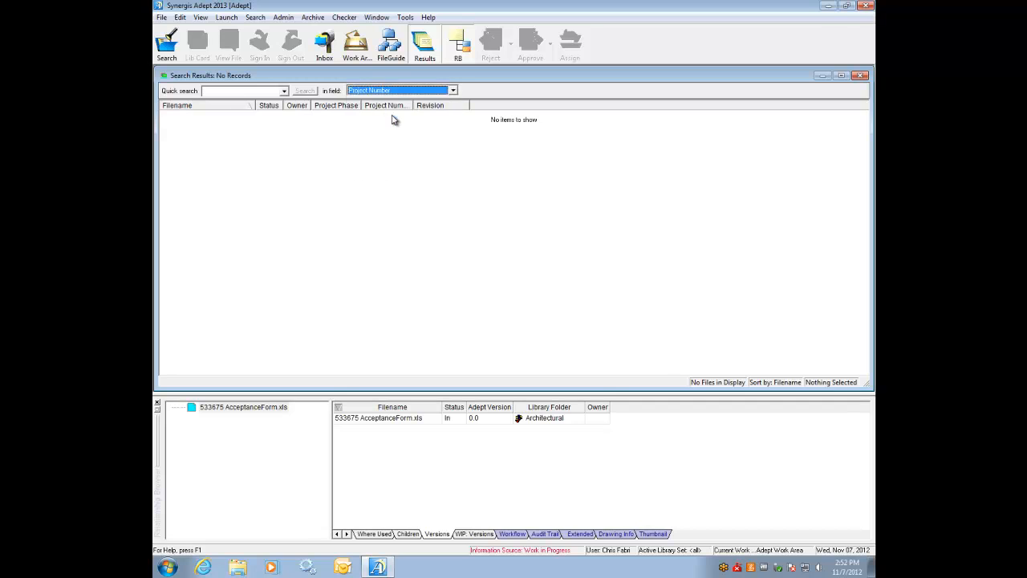
{"action": "left_click", "coordinate": [252, 91]}
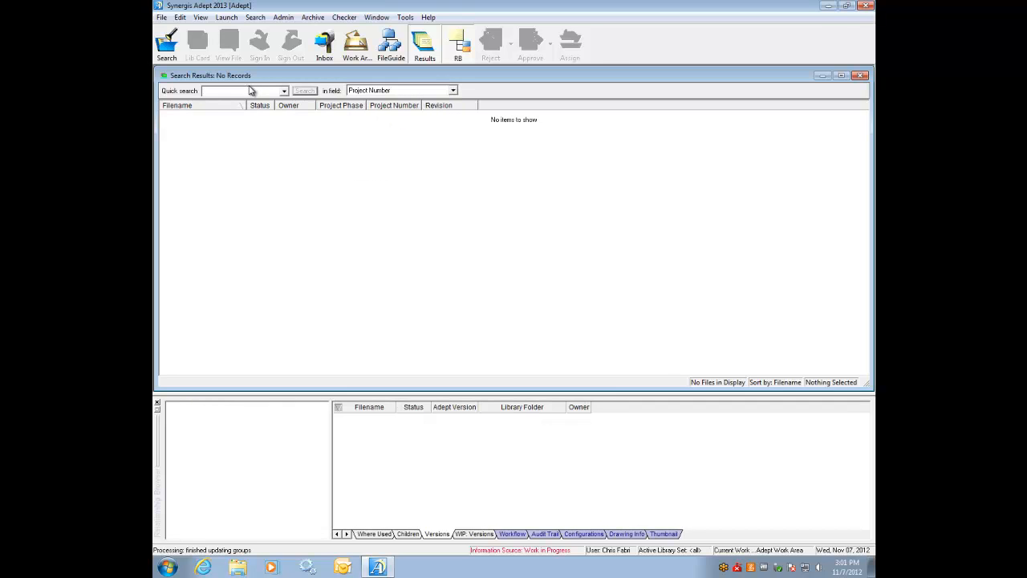
{"action": "type", "text": "7000"}
{"action": "key", "text": "Return"}
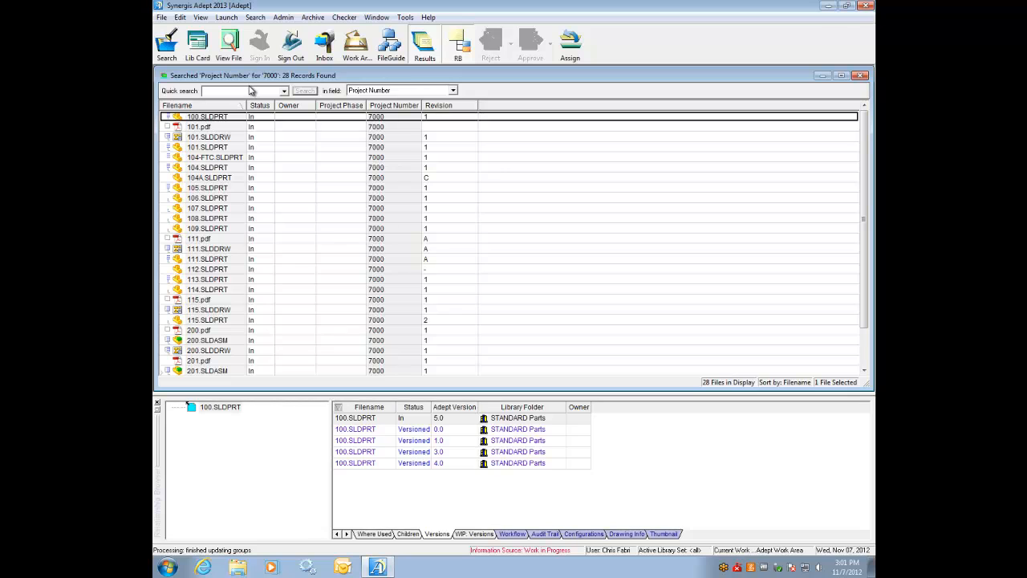
Review the library card of 201.pdf in the search results, and close the card
{"action": "right_click", "coordinate": [208, 362]}
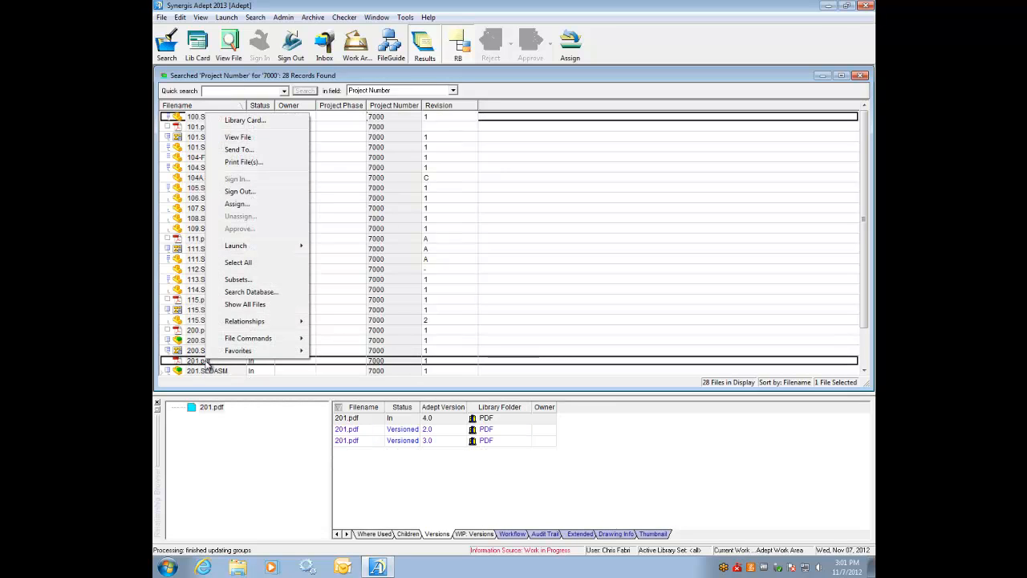
{"action": "left_click", "coordinate": [255, 120]}
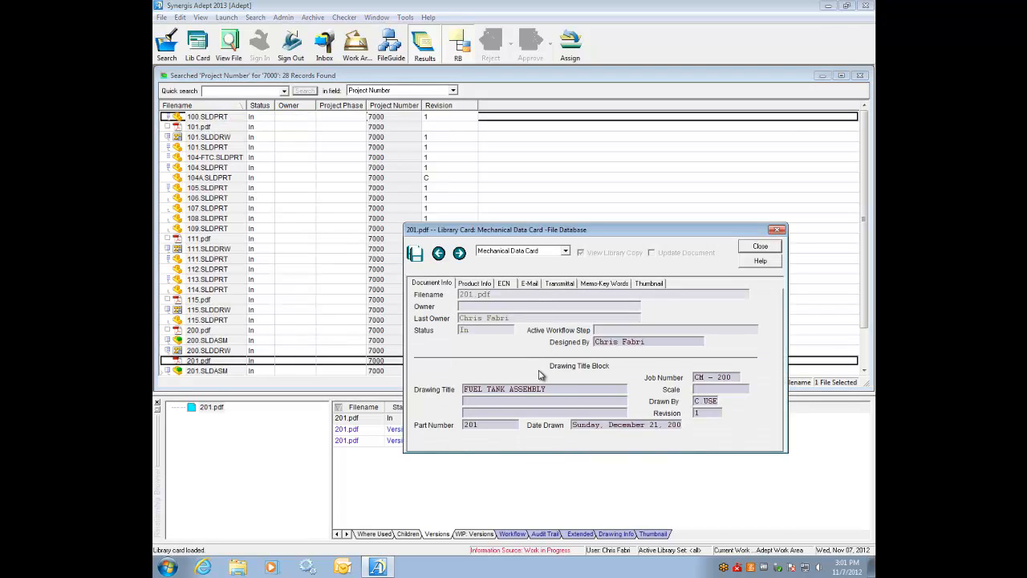
{"action": "left_click", "coordinate": [760, 245]}
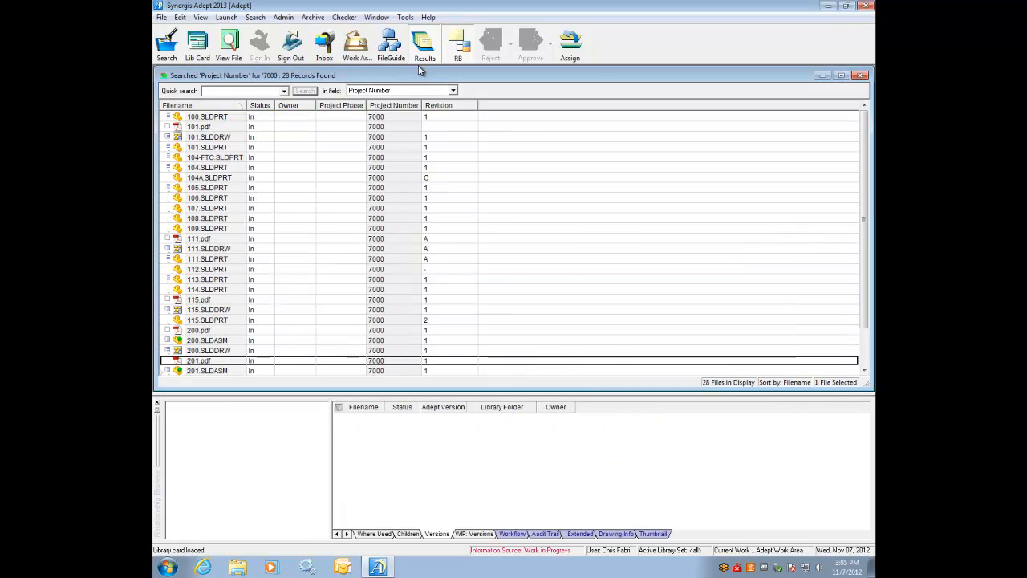
Browse the FileGuide libraries to the PDF folder under Cox Engine in AdeptCorpVault
{"action": "left_click", "coordinate": [391, 50]}
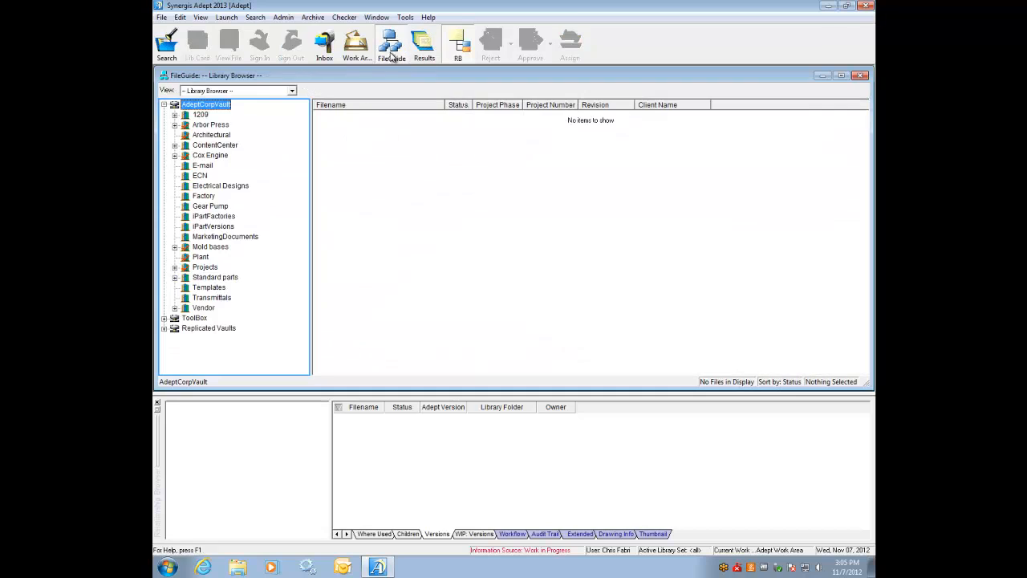
{"action": "left_click", "coordinate": [174, 155]}
{"action": "left_click", "coordinate": [216, 165]}
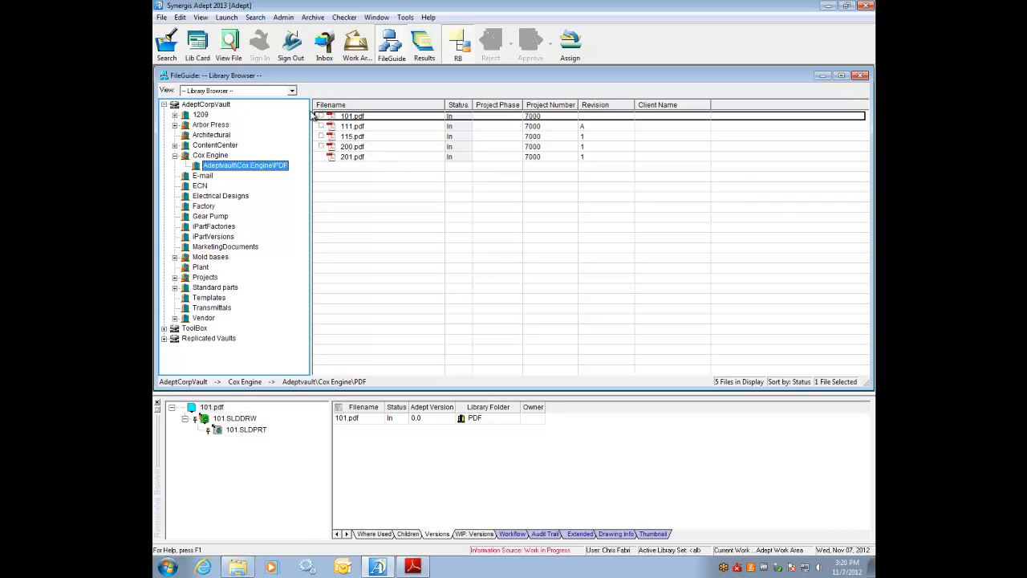
Set the FileGuide view to Proj Name, Discipline, Ext, and show the relationships of 533675-5.dwg in the SOUTHERN LEHIGH CEMENT project
{"action": "left_click", "coordinate": [292, 90]}
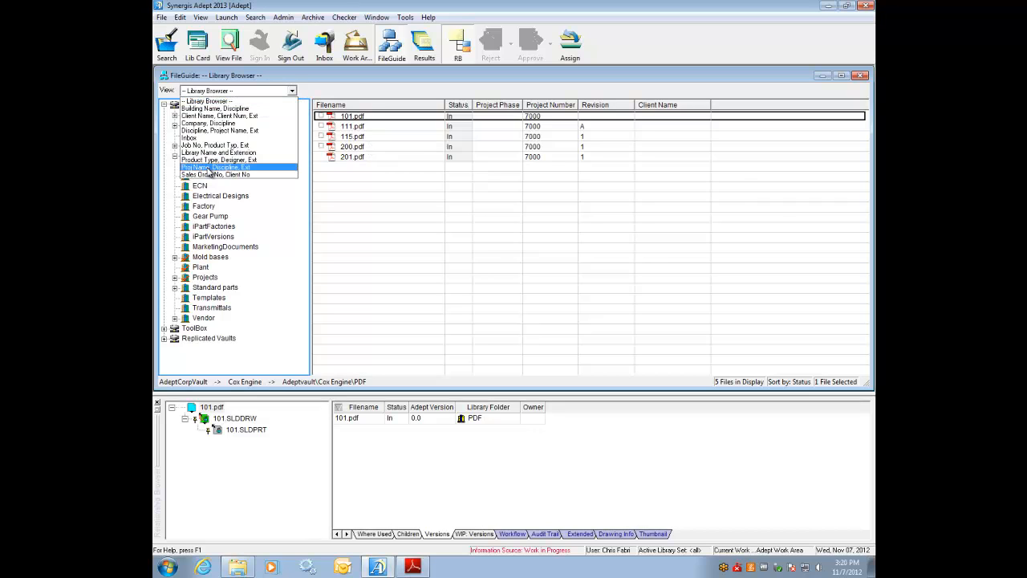
{"action": "left_click", "coordinate": [210, 167]}
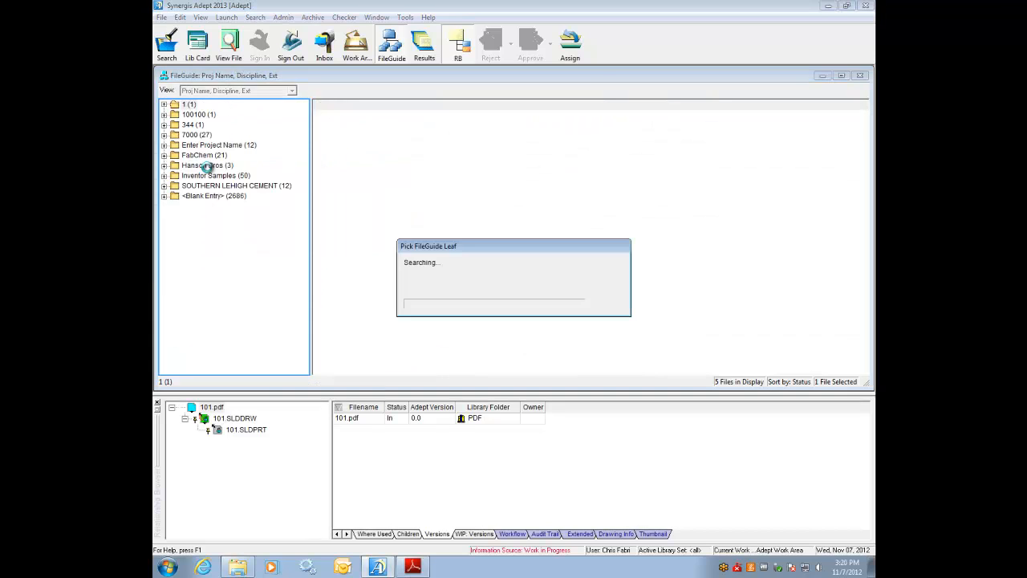
{"action": "left_click", "coordinate": [203, 185]}
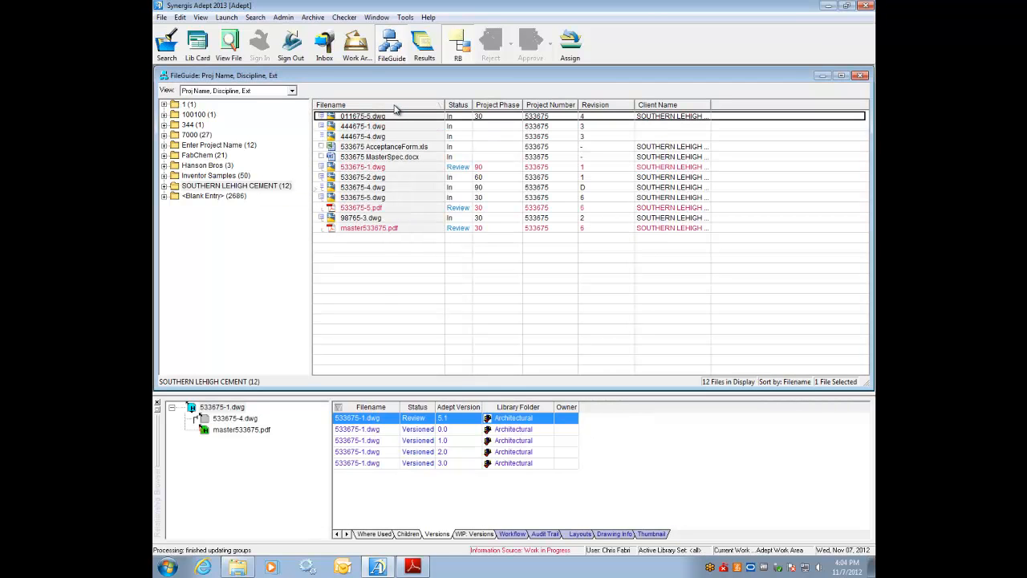
{"action": "left_click", "coordinate": [368, 199]}
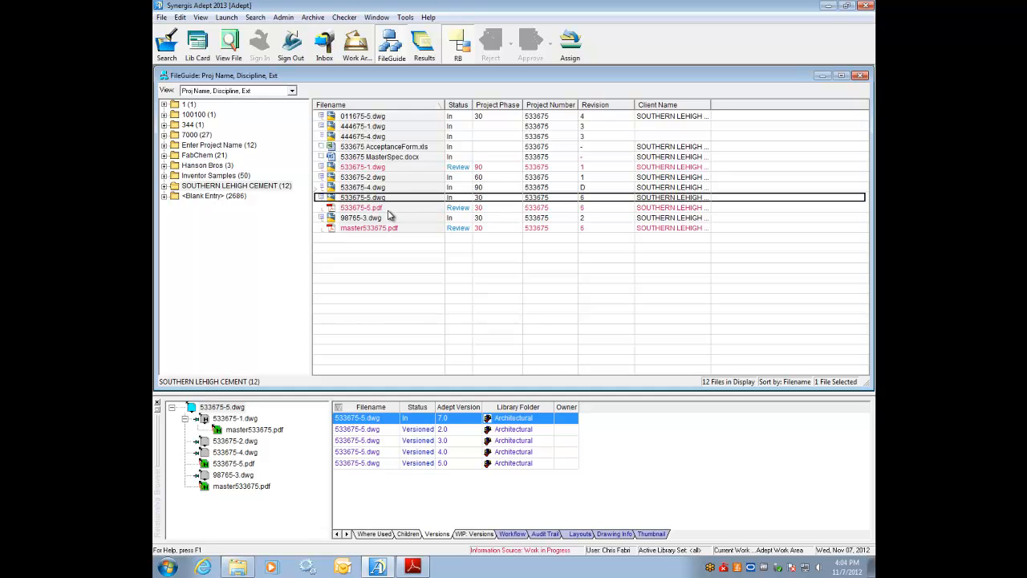
View master533675.pdf, page through its combined drawings and specification pages, and close the viewer
{"action": "right_click", "coordinate": [369, 229]}
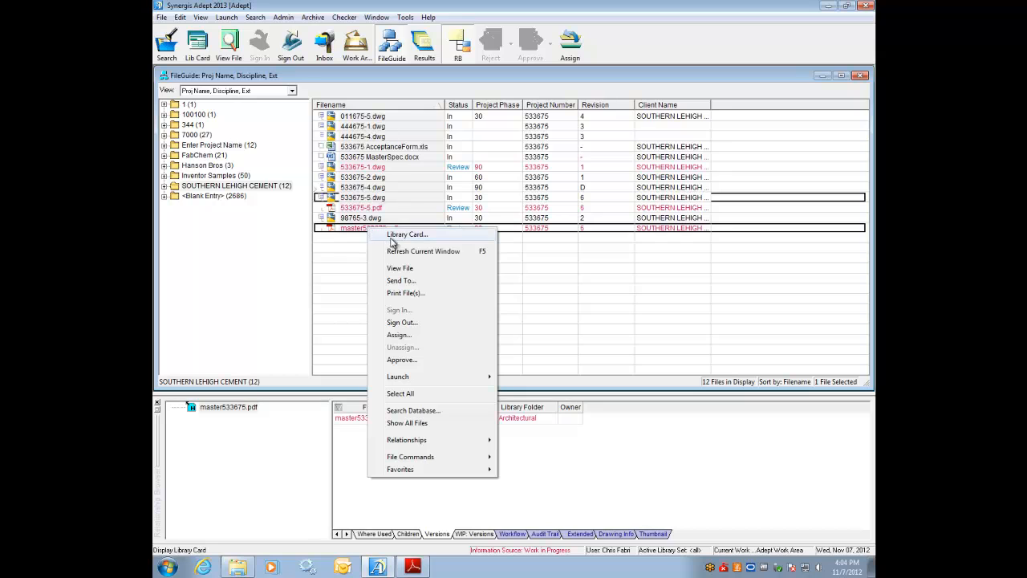
{"action": "left_click", "coordinate": [393, 268]}
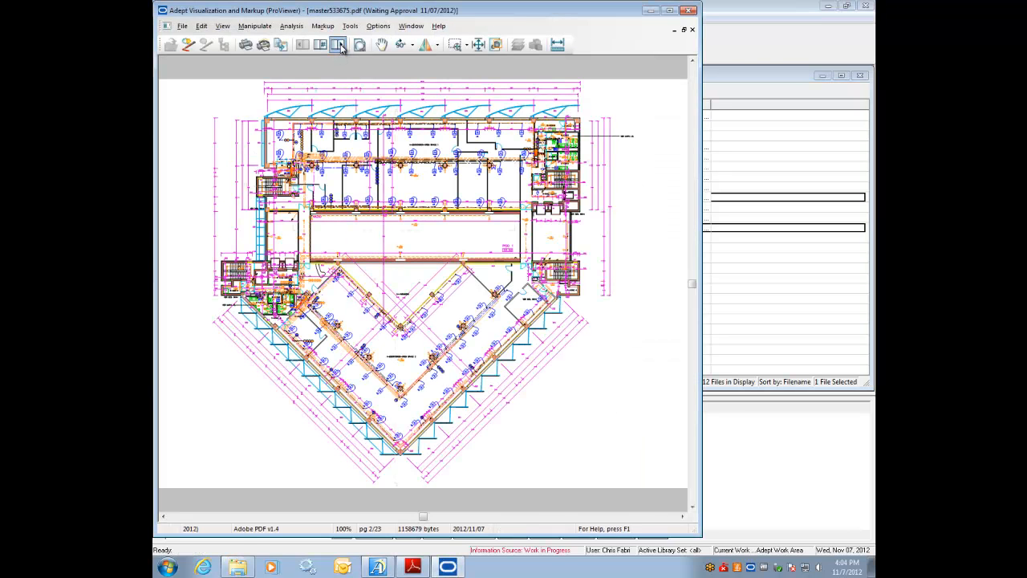
{"action": "left_click", "coordinate": [340, 46]}
{"action": "left_click", "coordinate": [340, 46]}
{"action": "left_click", "coordinate": [340, 46]}
{"action": "left_click", "coordinate": [341, 47]}
{"action": "left_click", "coordinate": [340, 47]}
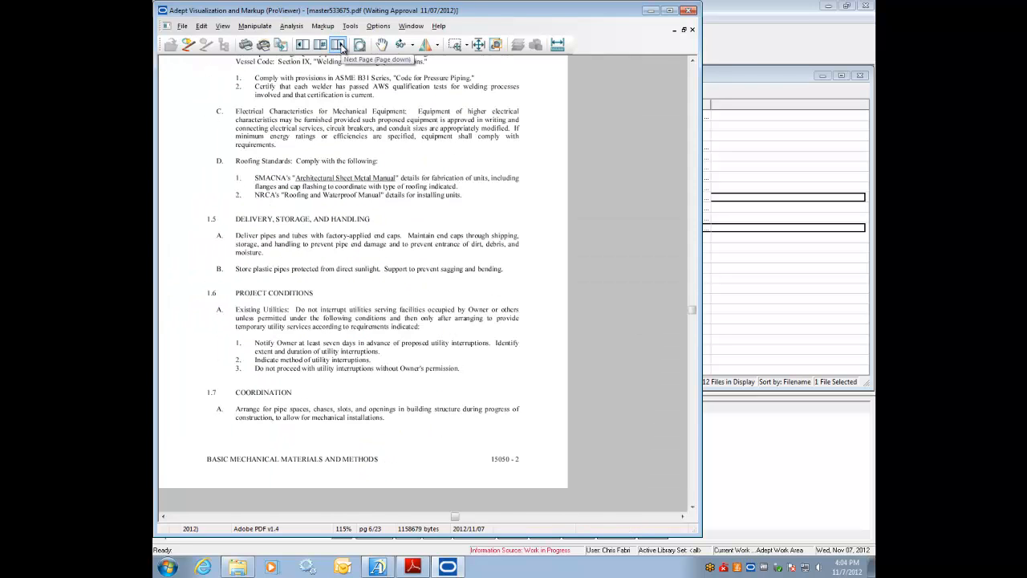
{"action": "left_click", "coordinate": [689, 9]}
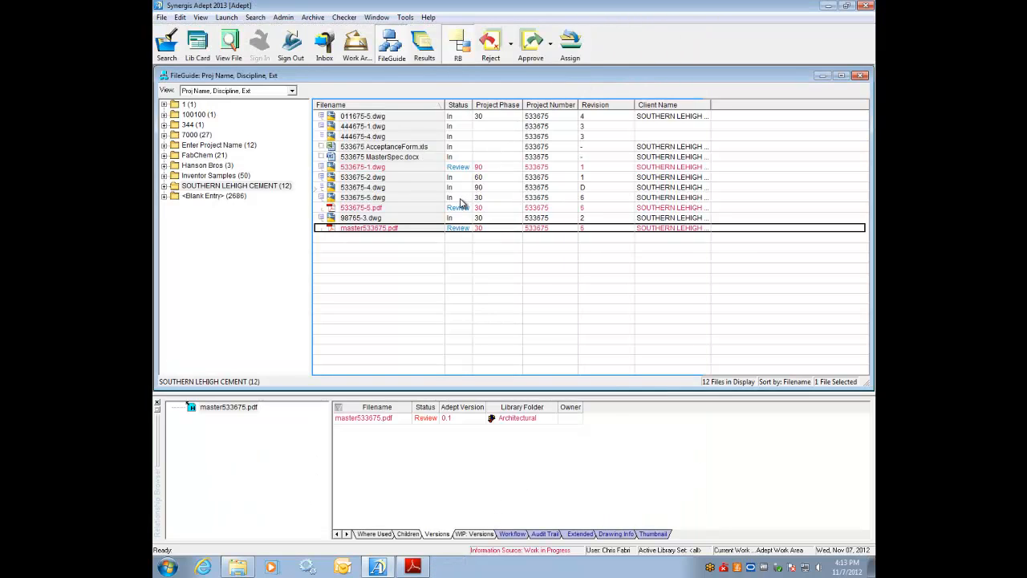
Approve master533675.pdf with the comment "Nice Job!"
{"action": "right_click", "coordinate": [424, 231]}
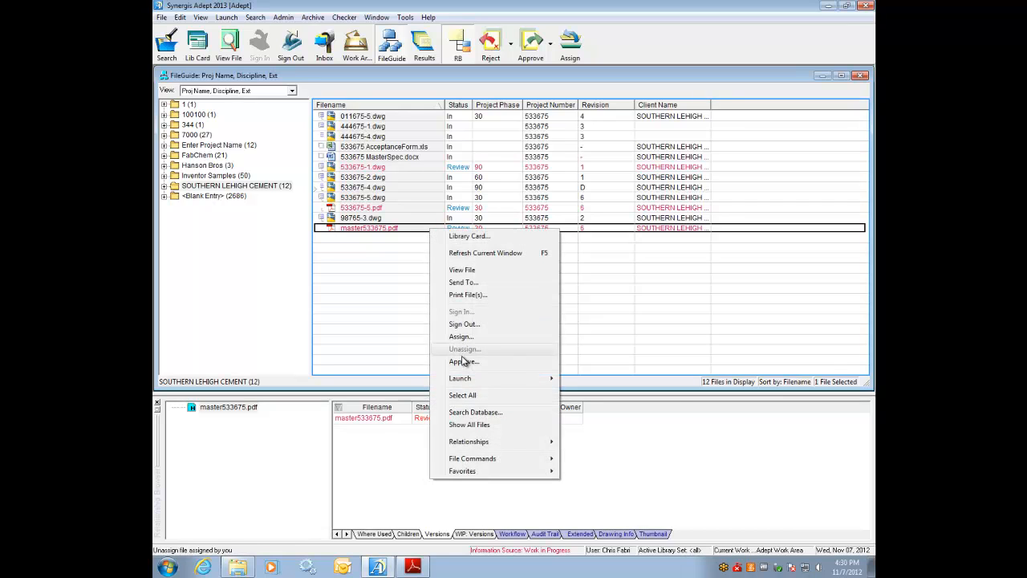
{"action": "left_click", "coordinate": [464, 361]}
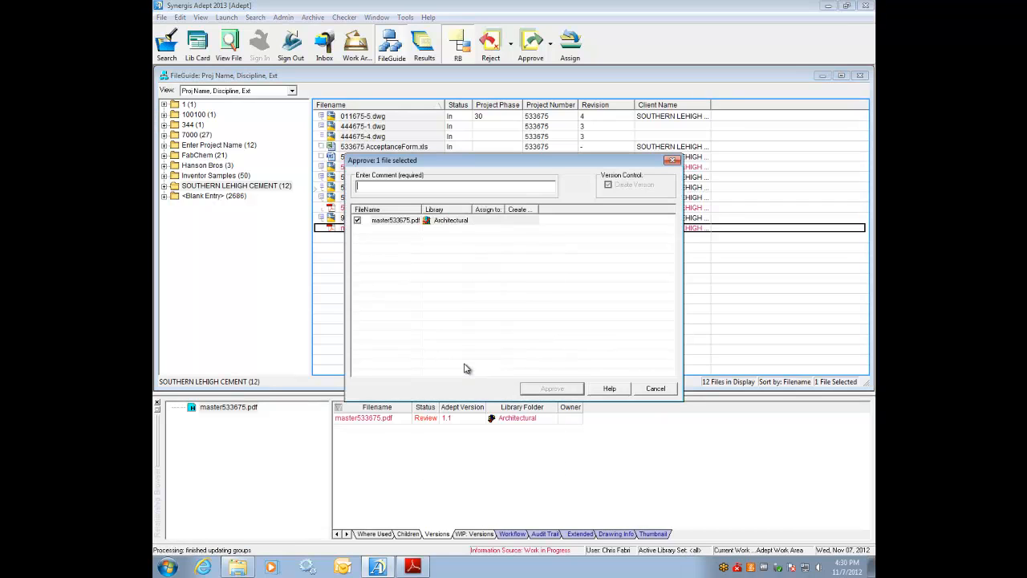
{"action": "type", "text": "Nice Job!"}
{"action": "left_click", "coordinate": [550, 389]}
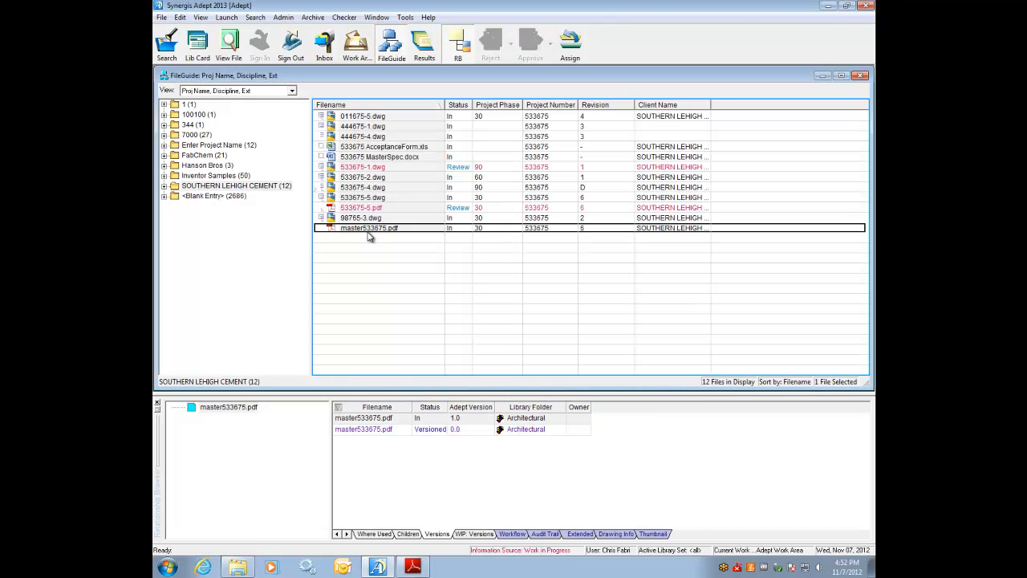
Send master533675.pdf by e-mail as a zip attachment, enter the recipient's e-mail address and send the message
{"action": "right_click", "coordinate": [368, 229]}
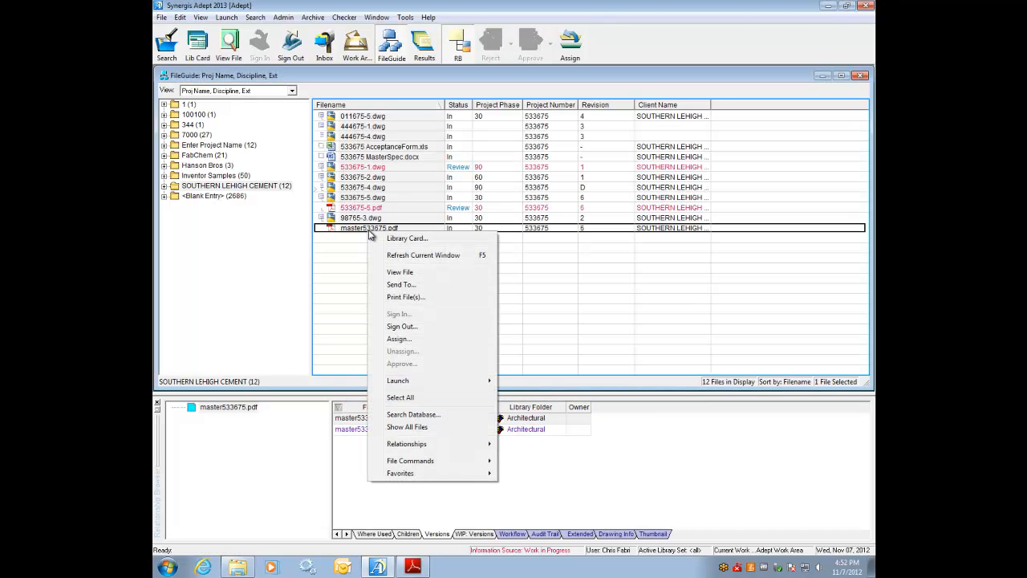
{"action": "left_click", "coordinate": [397, 285]}
{"action": "left_click", "coordinate": [397, 236]}
{"action": "left_click", "coordinate": [617, 219]}
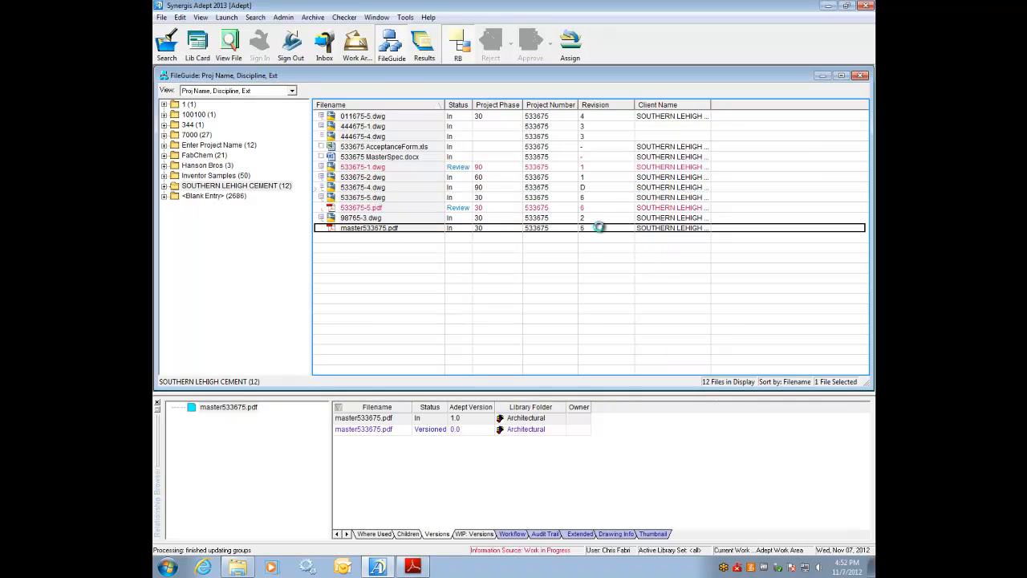
{"action": "type", "text": "chr"}
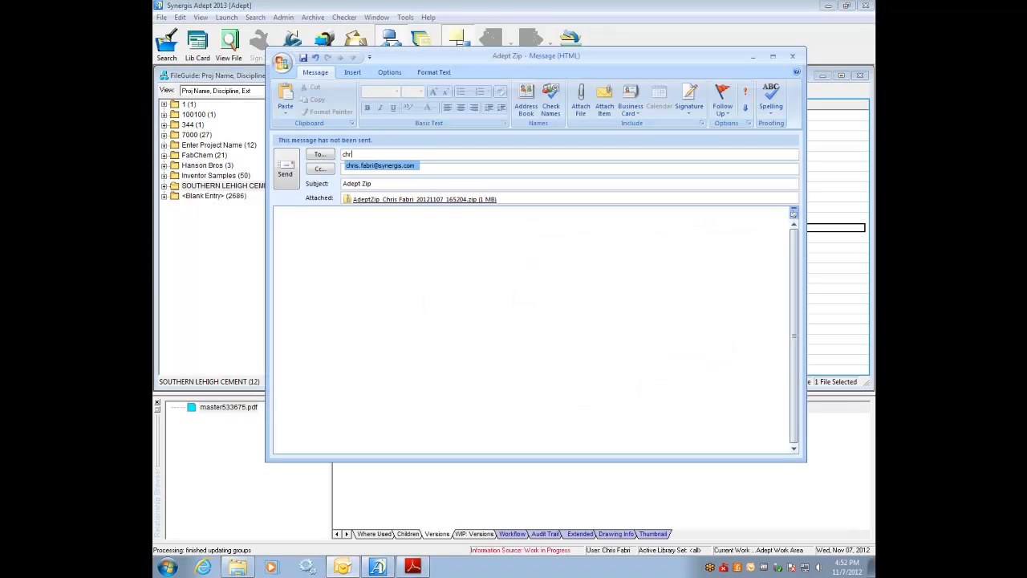
{"action": "key", "text": "Return"}
{"action": "left_click", "coordinate": [285, 169]}
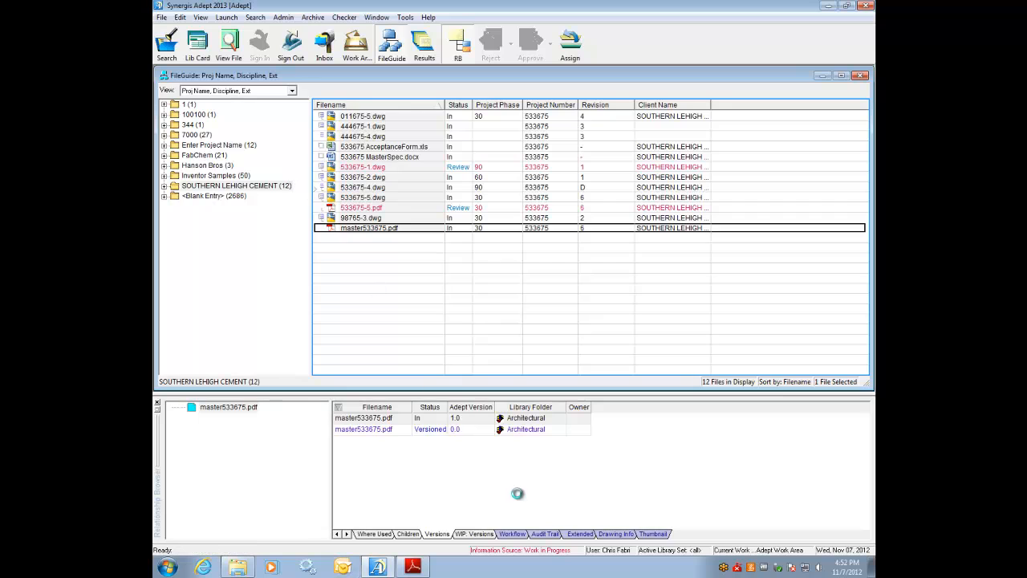
Show the audit trail of master533675.pdf, switch to Adobe Reader to check the watermark on 533675-1.pdf, and close it
{"action": "left_click", "coordinate": [543, 534]}
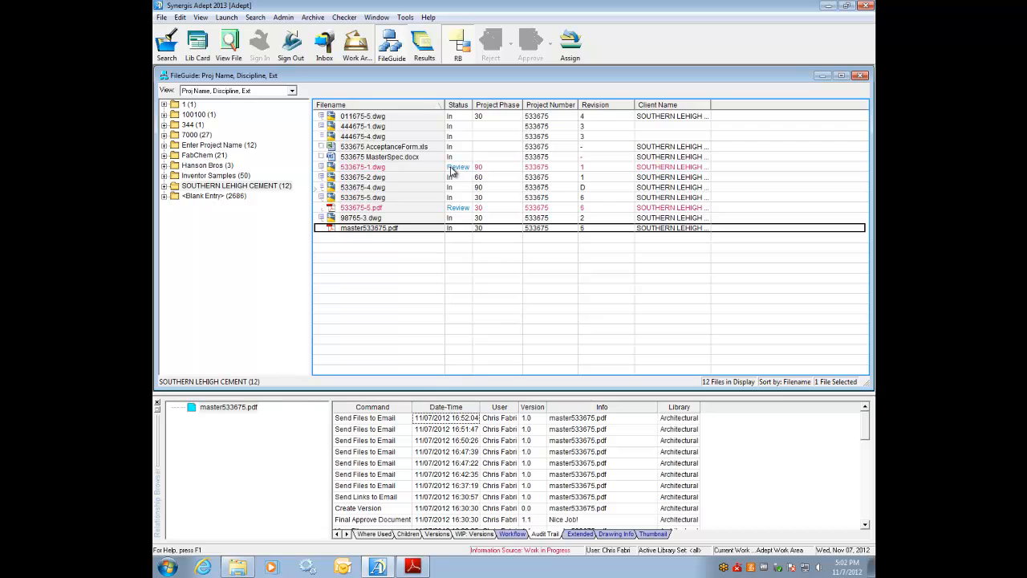
{"action": "left_click", "coordinate": [412, 566]}
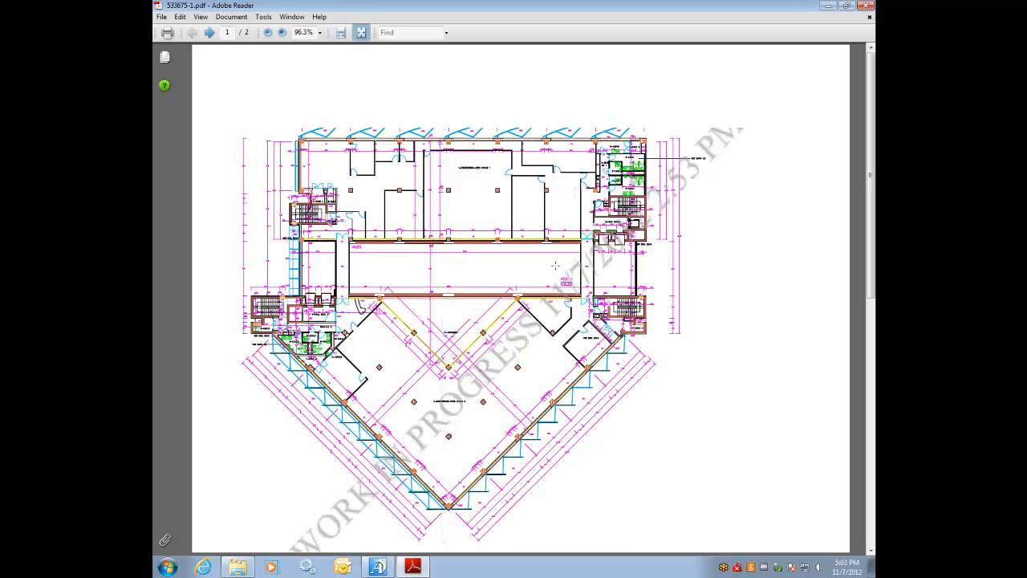
{"action": "left_click", "coordinate": [867, 6]}
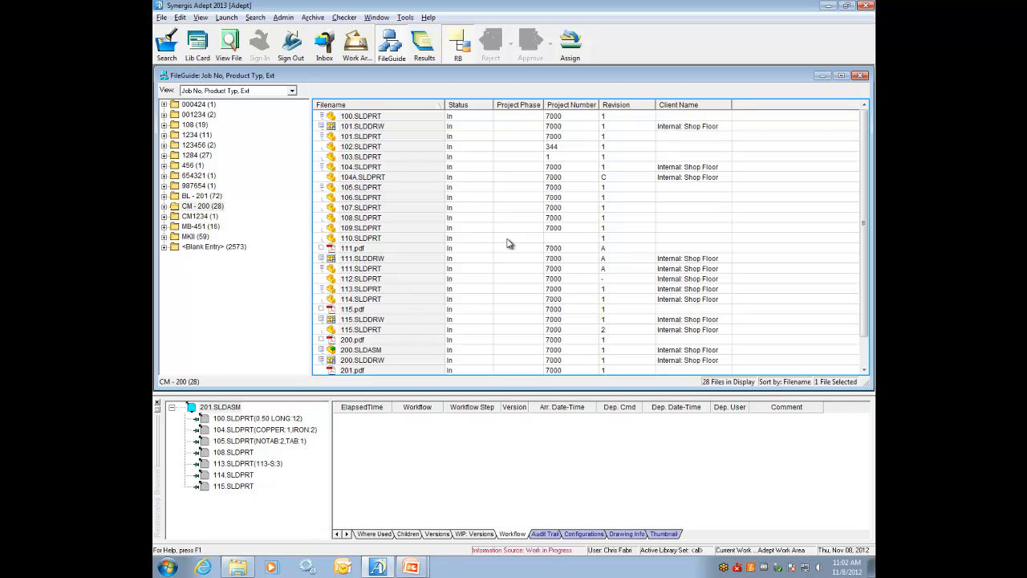
Show the inbox files and approve 201.SLDDRW from the Cox Engine library without a comment
{"action": "left_click", "coordinate": [324, 44]}
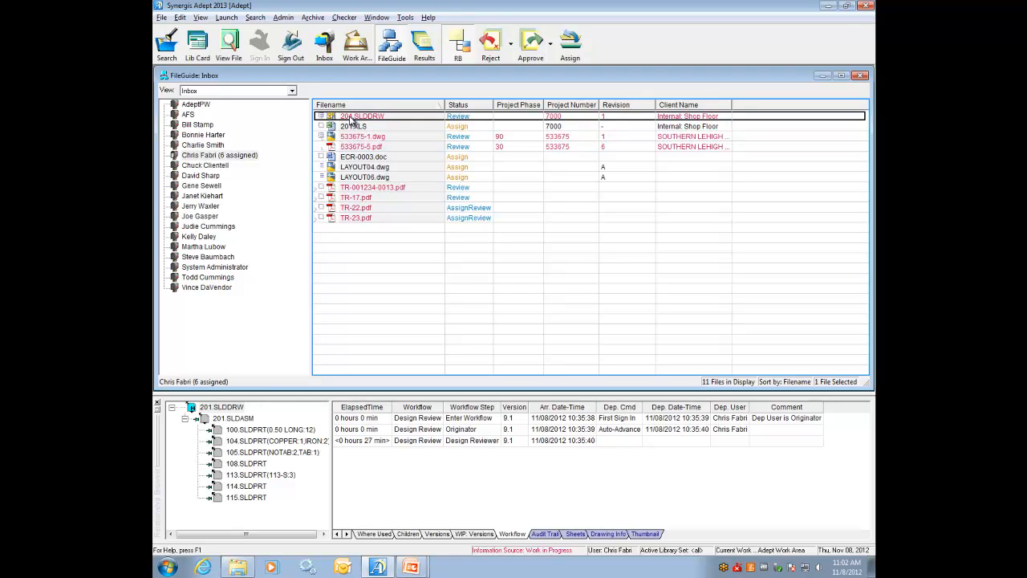
{"action": "left_click", "coordinate": [529, 44]}
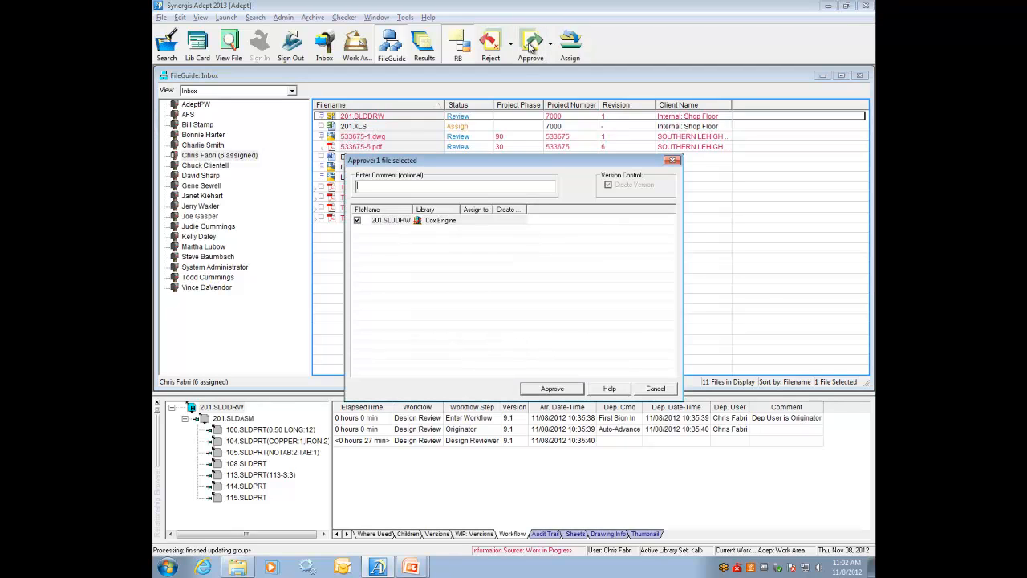
{"action": "left_click", "coordinate": [548, 389]}
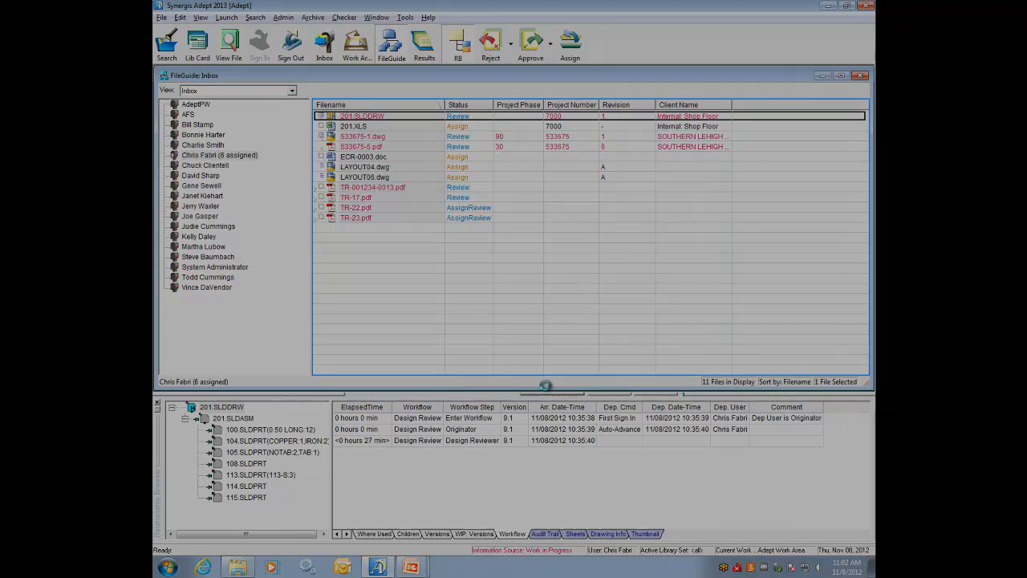